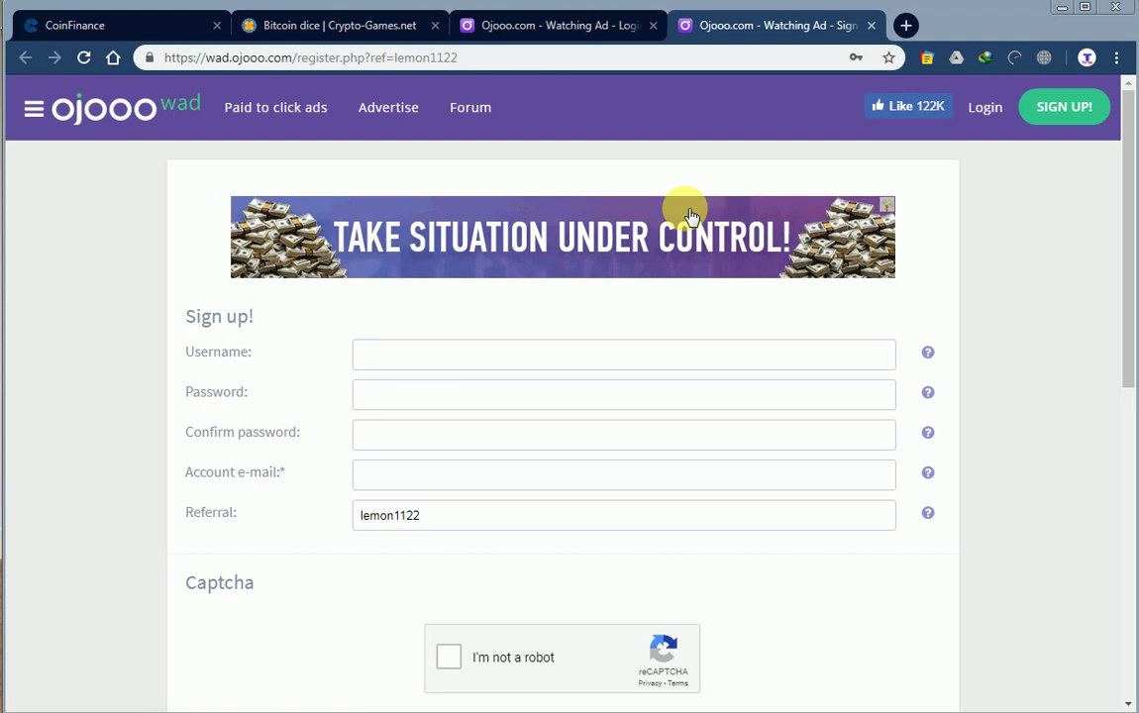
Enter the account username on the sign-up form, leaving Password, Confirm password and e-mail empty.
click(438, 362)
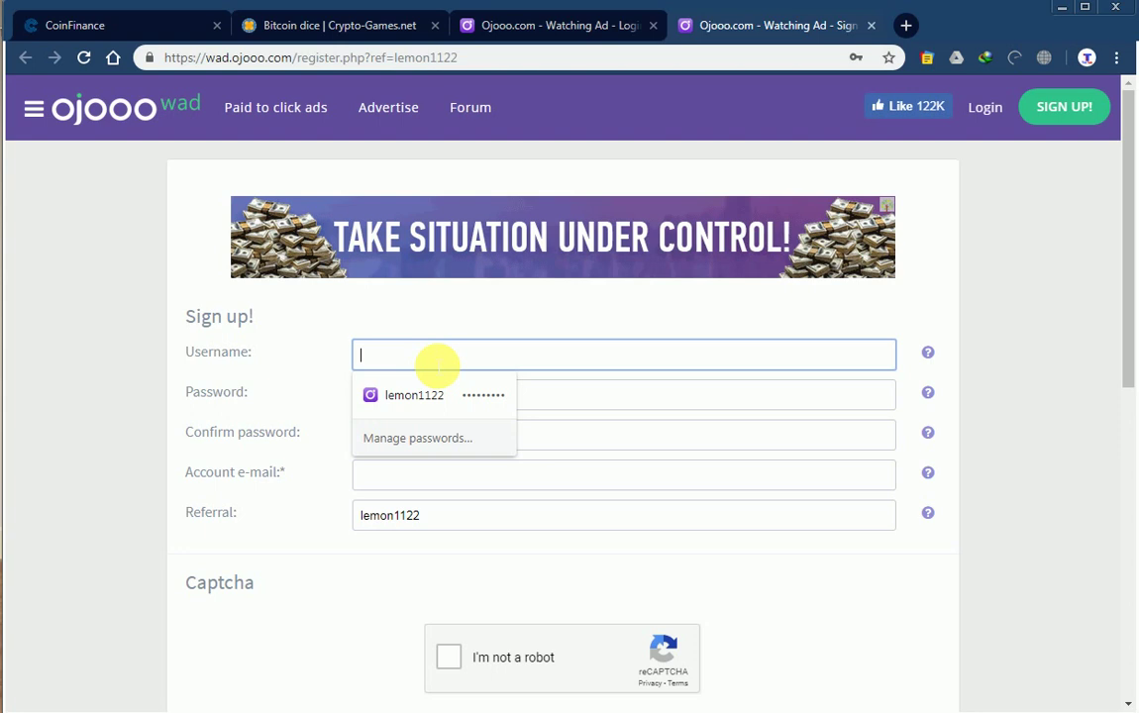
text(l)
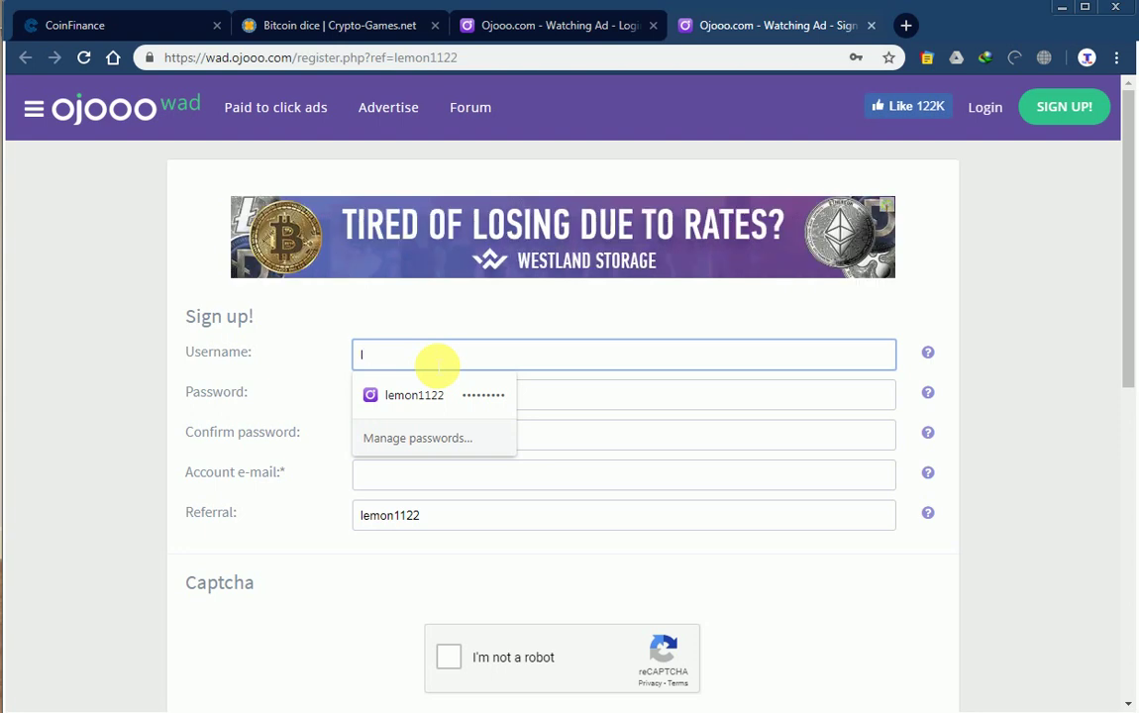
text(emon1122)
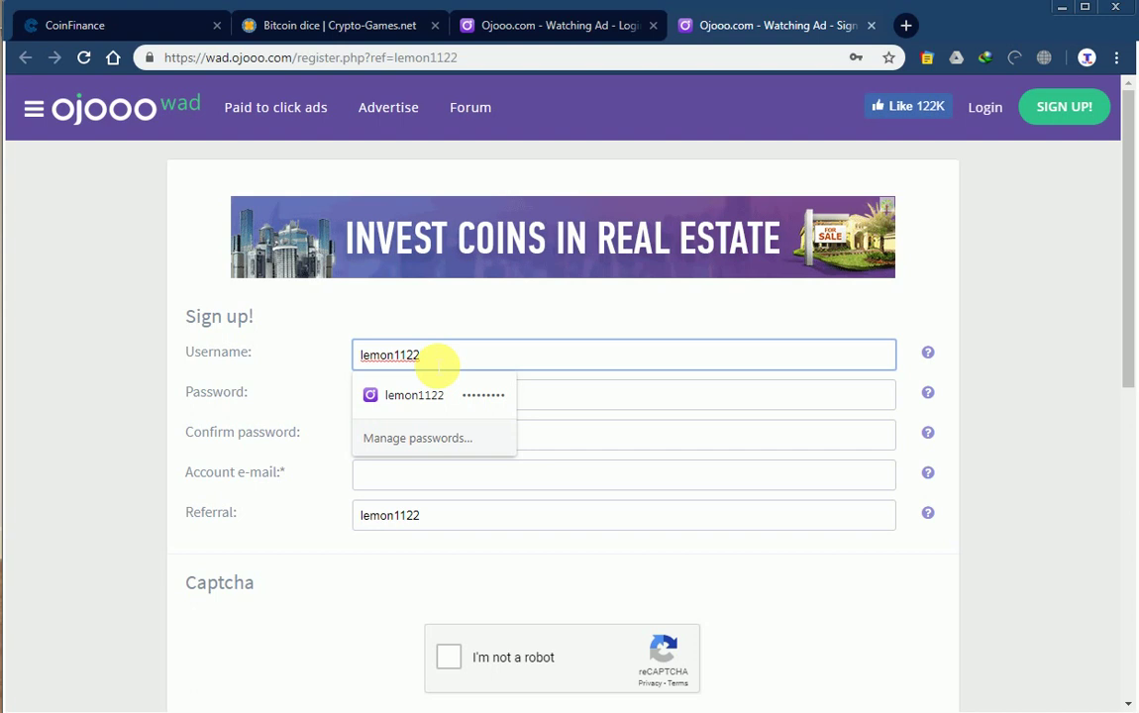
click(555, 396)
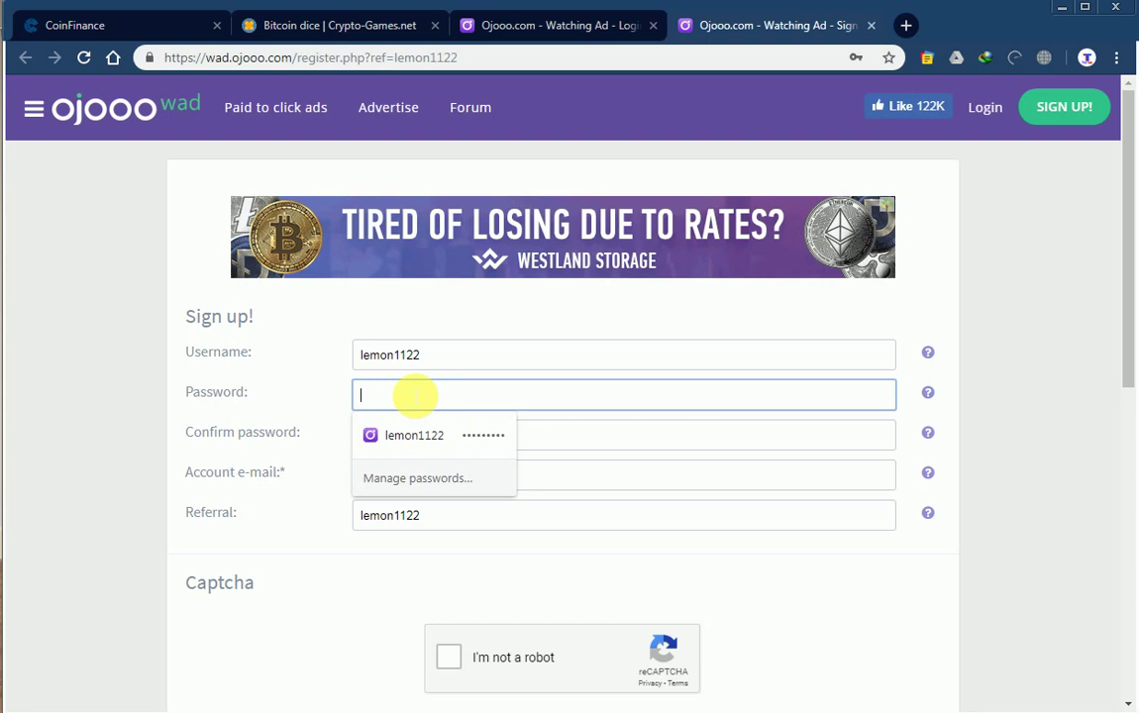
text(l)
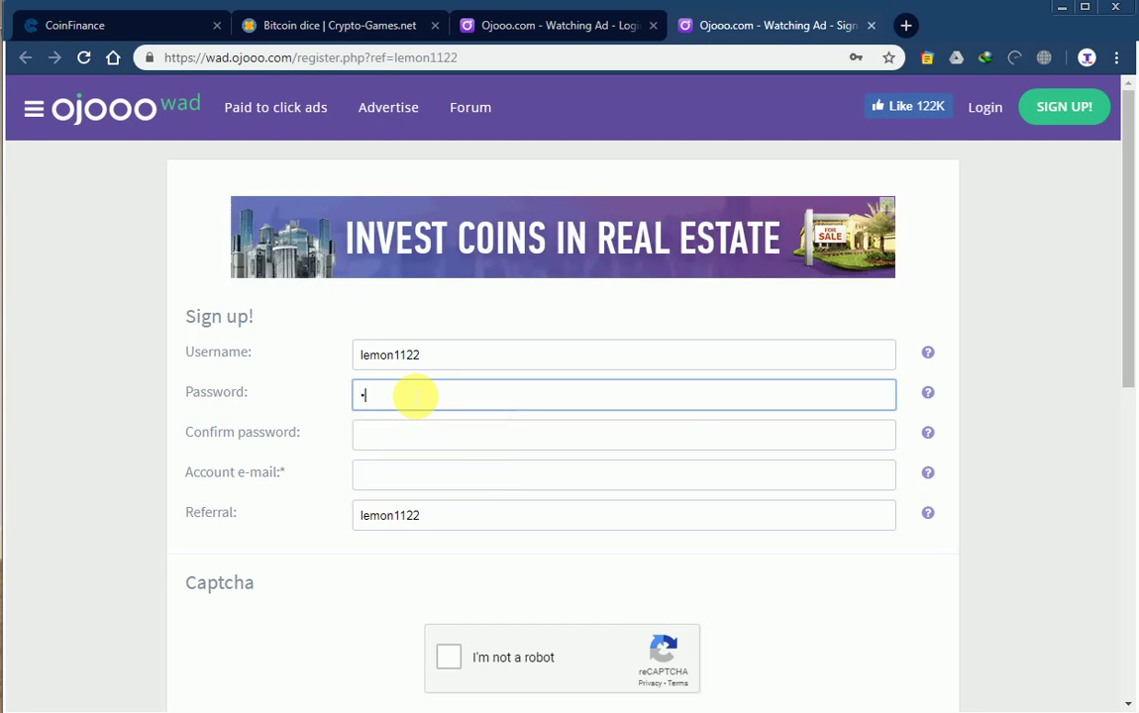
key(BackSpace)
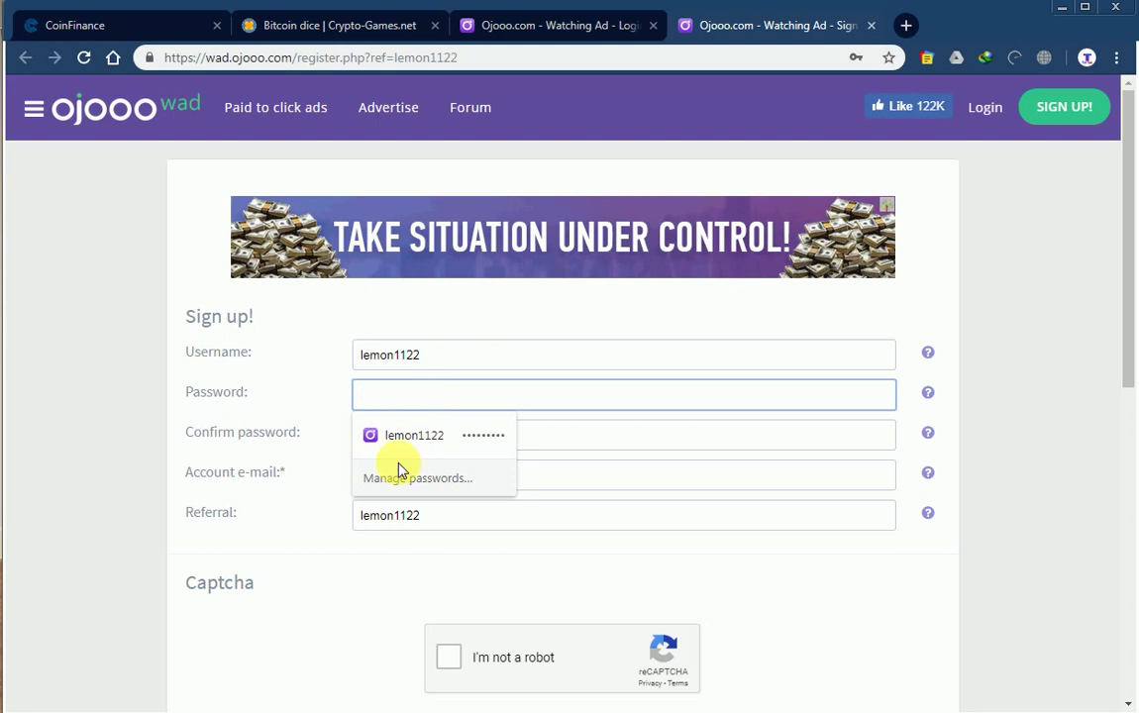
click(647, 439)
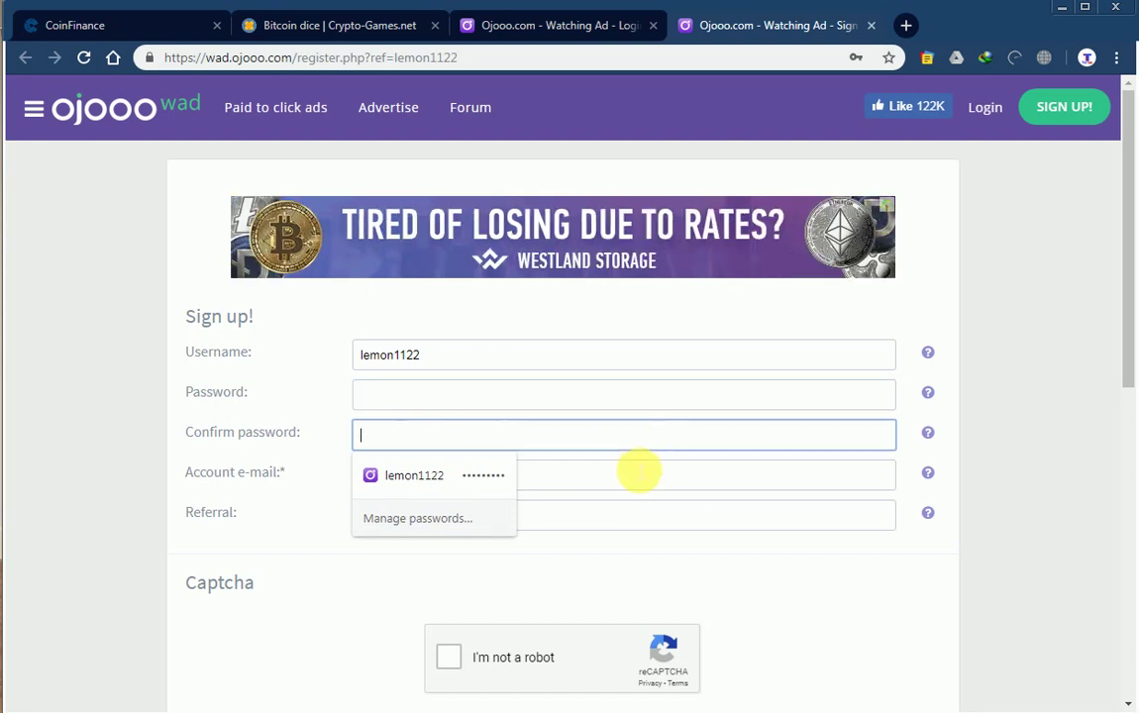
click(638, 482)
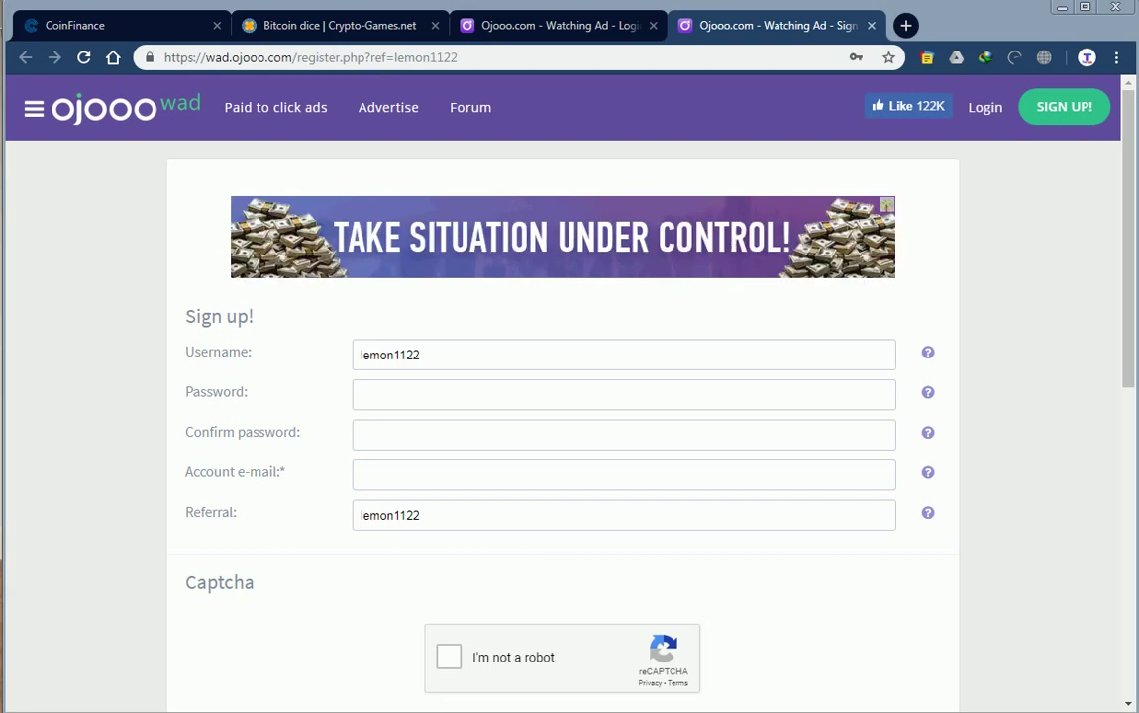
click(389, 403)
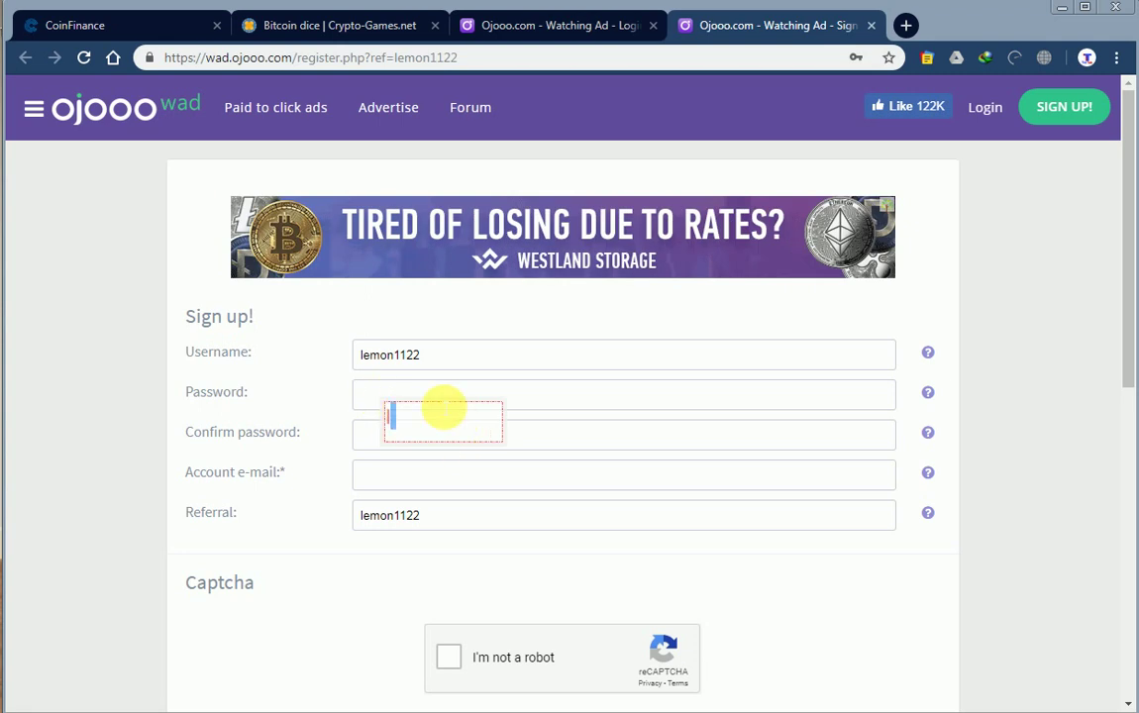
key(BackSpace)
text(Lemon)
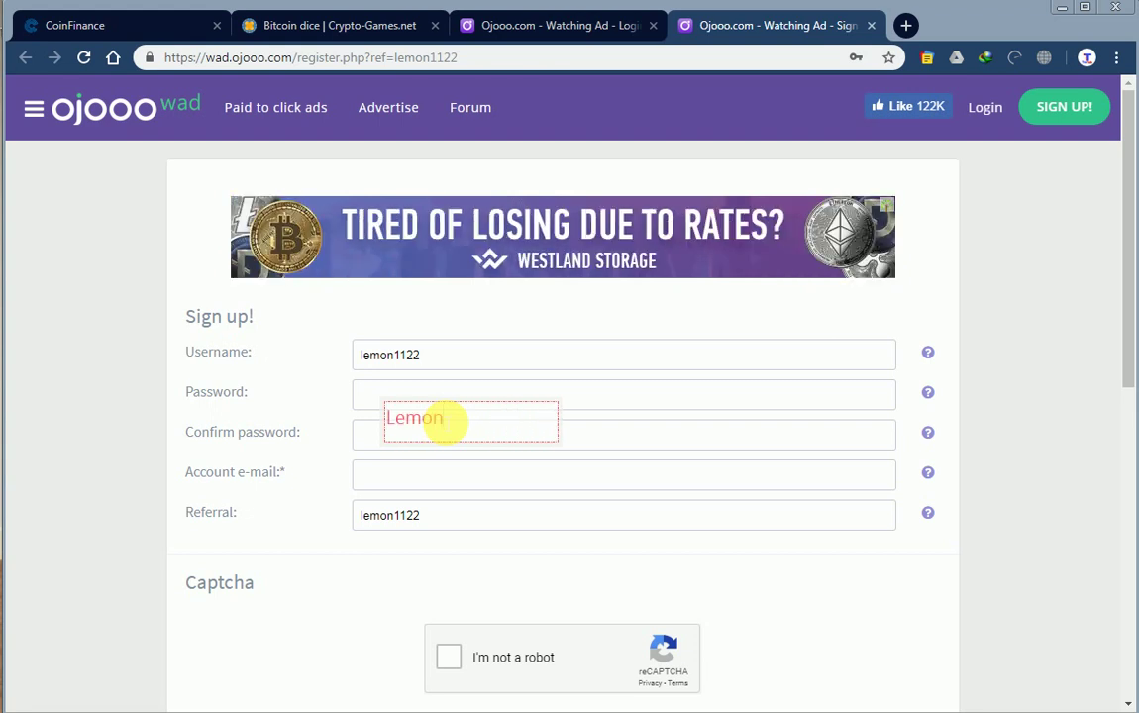
text(68785)
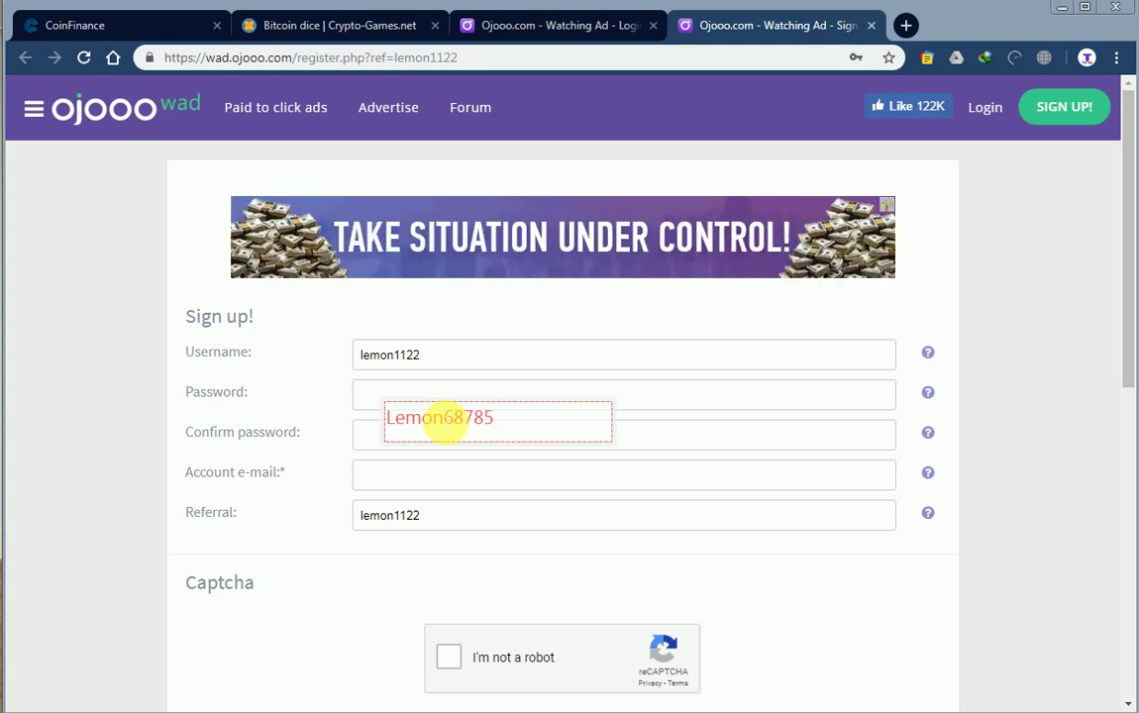
key(BackSpace)
key(BackSpace)
key(BackSpace)
key(BackSpace)
key(BackSpace)
key(BackSpace)
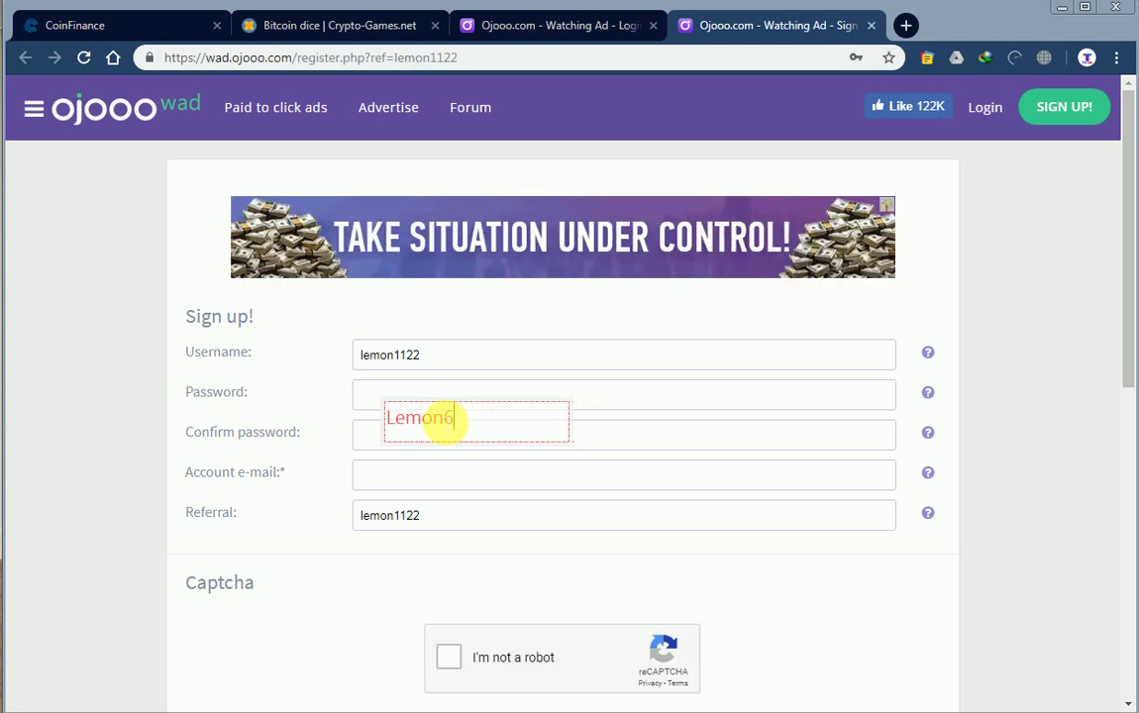
key(BackSpace)
key(BackSpace)
key(BackSpace)
key(BackSpace)
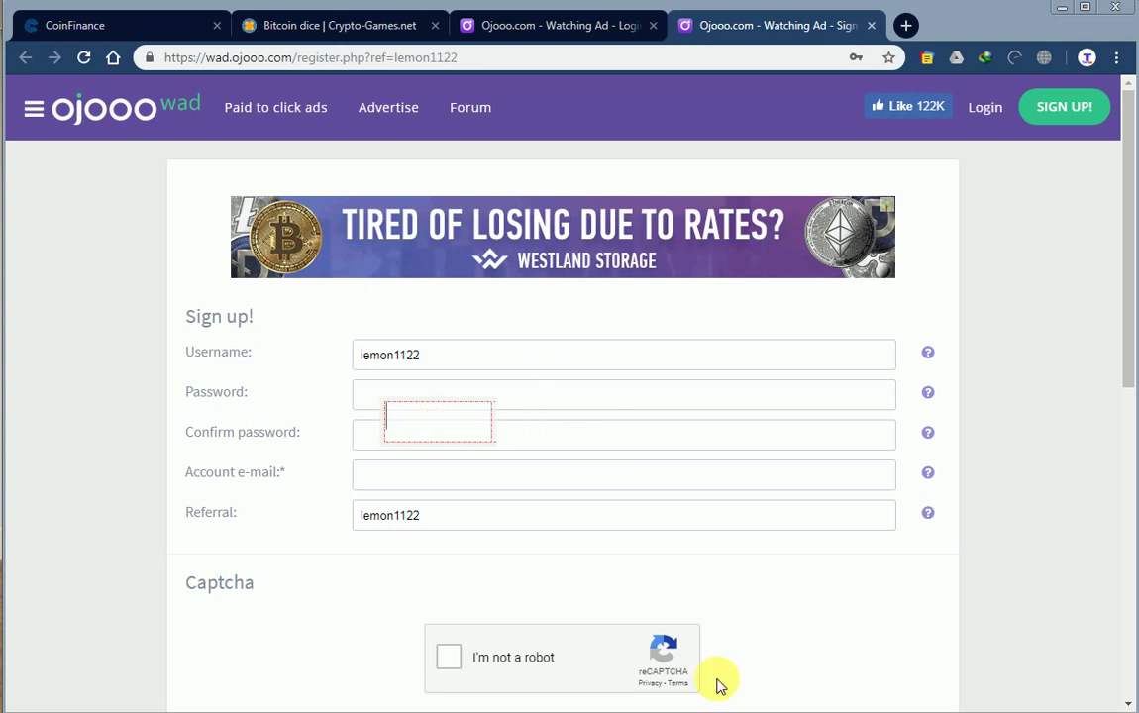
key(Escape)
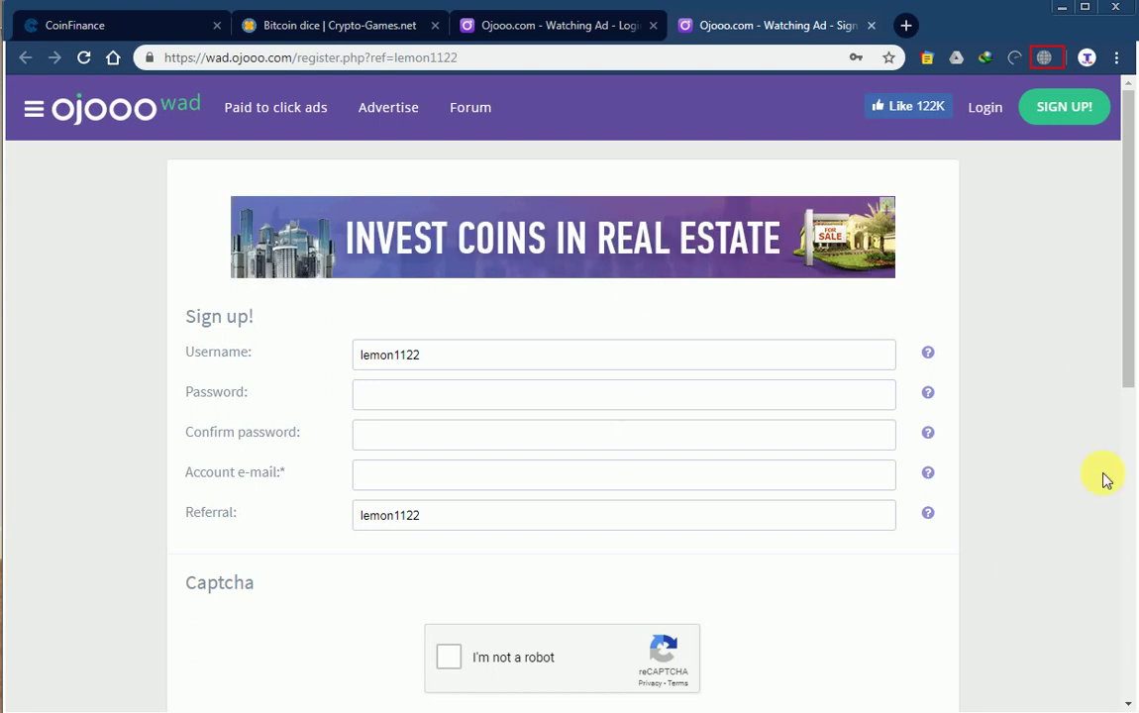
Solve the mountains-or-hills captcha by picking three hill tiles, then log in.
click(977, 117)
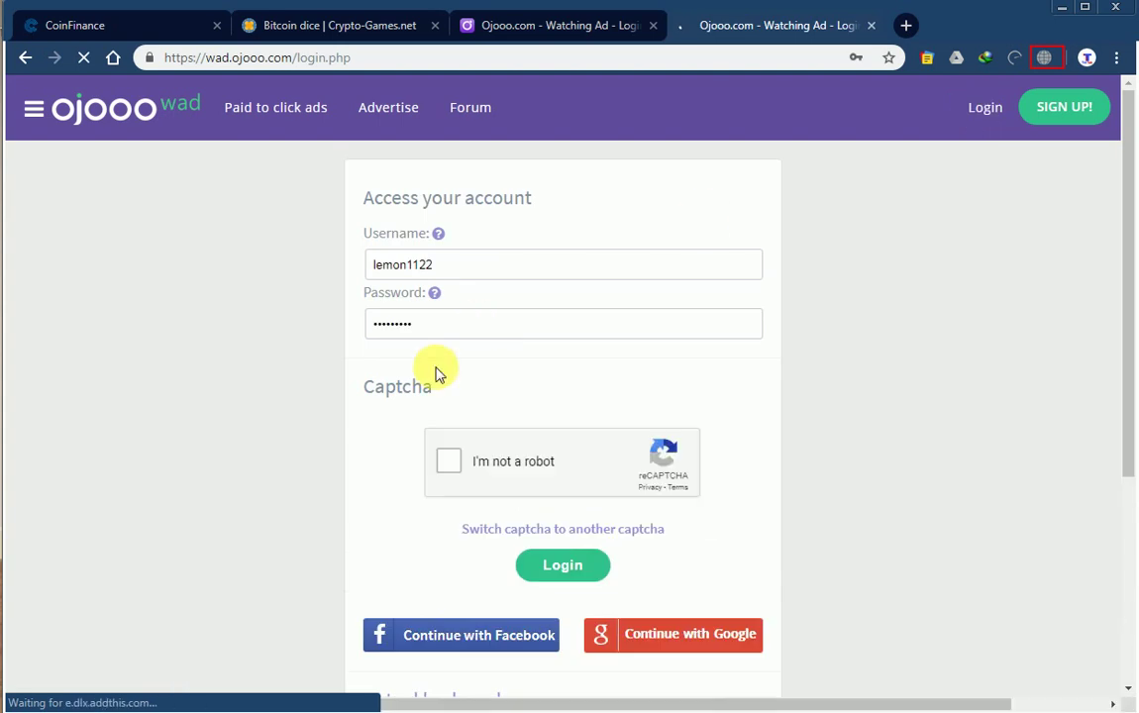
click(448, 463)
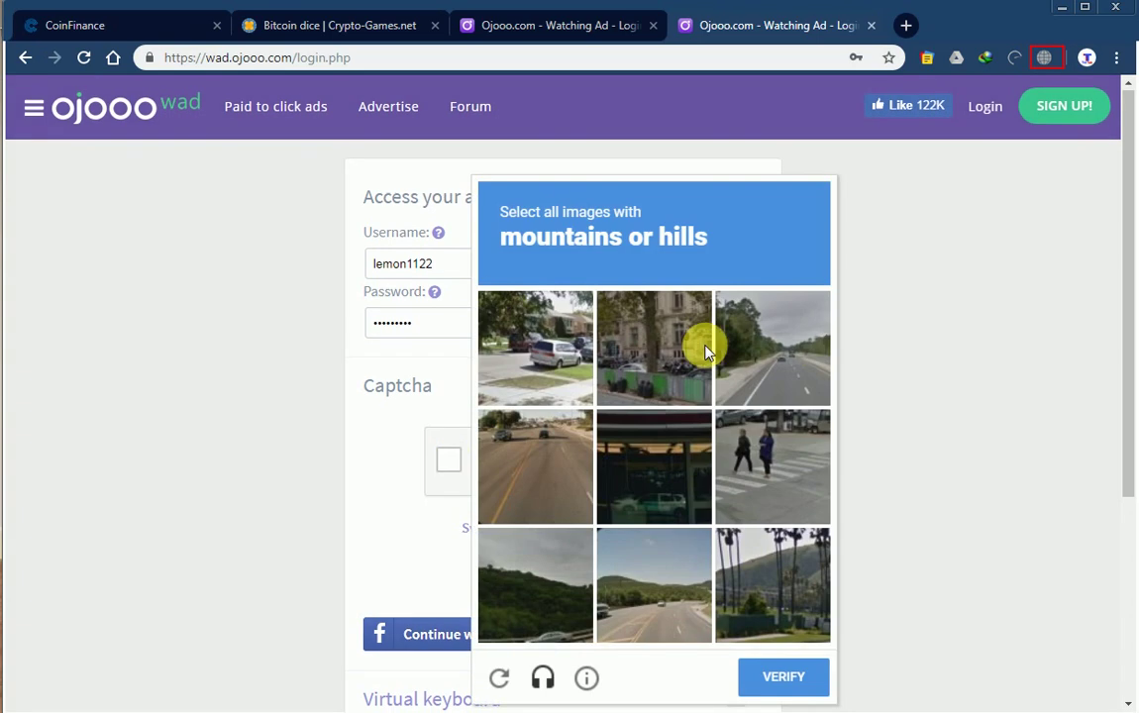
scroll(706, 352, down, 1)
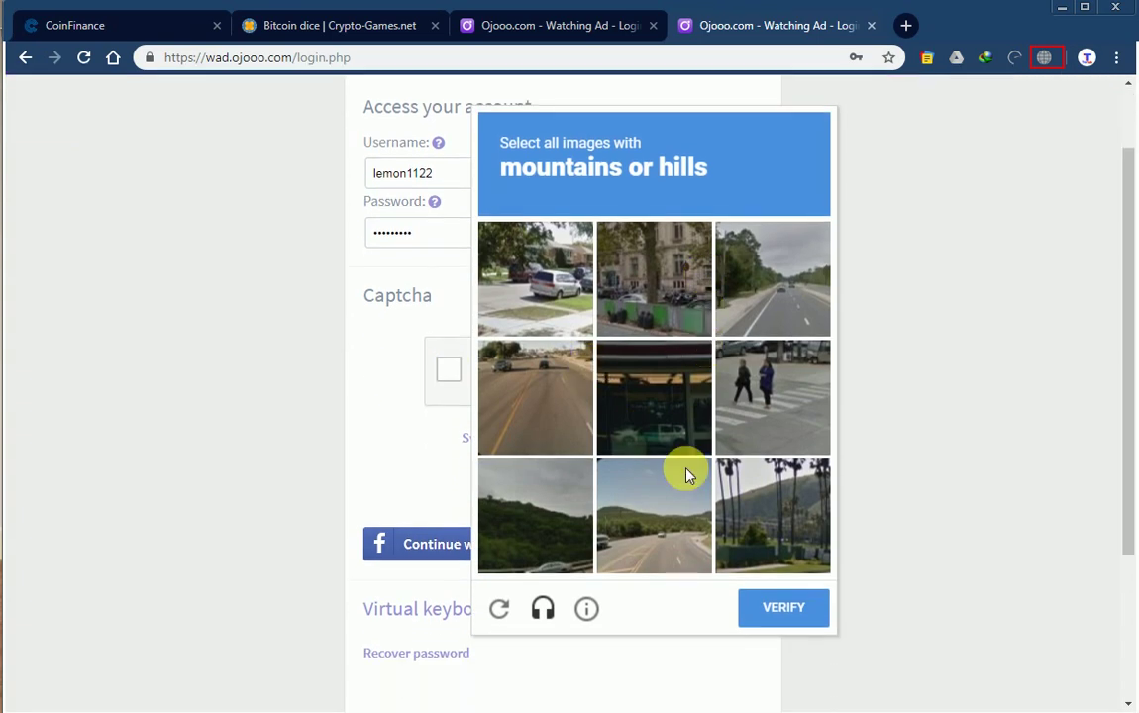
click(539, 494)
click(631, 506)
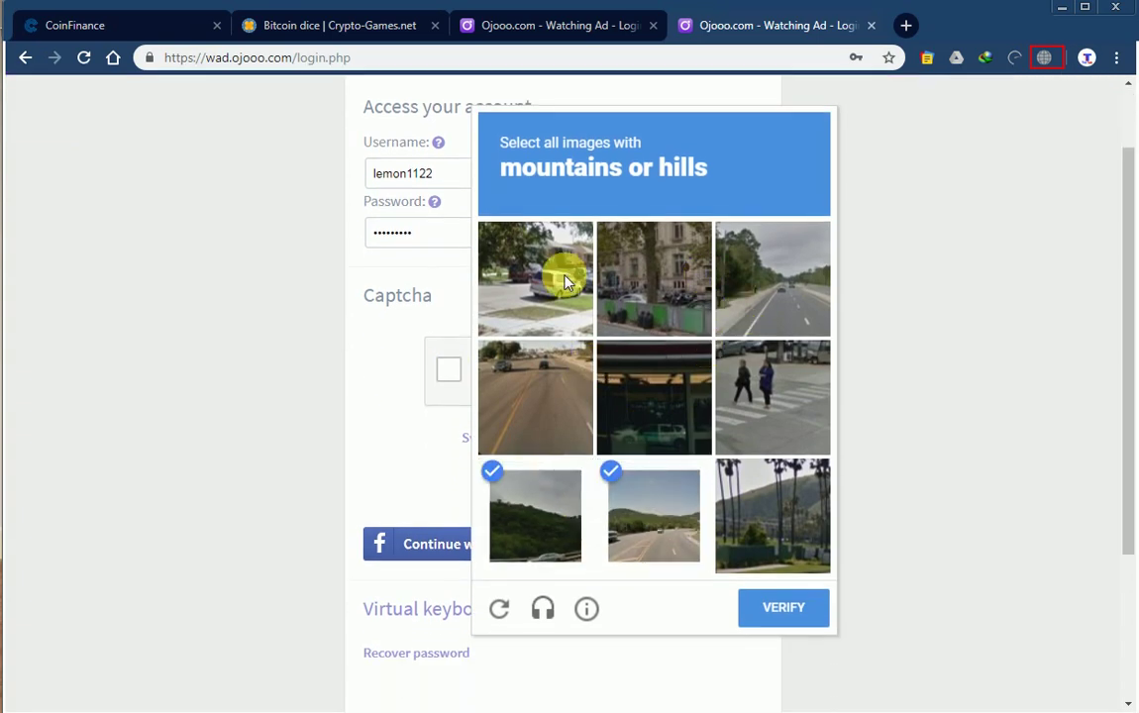
click(803, 529)
click(798, 606)
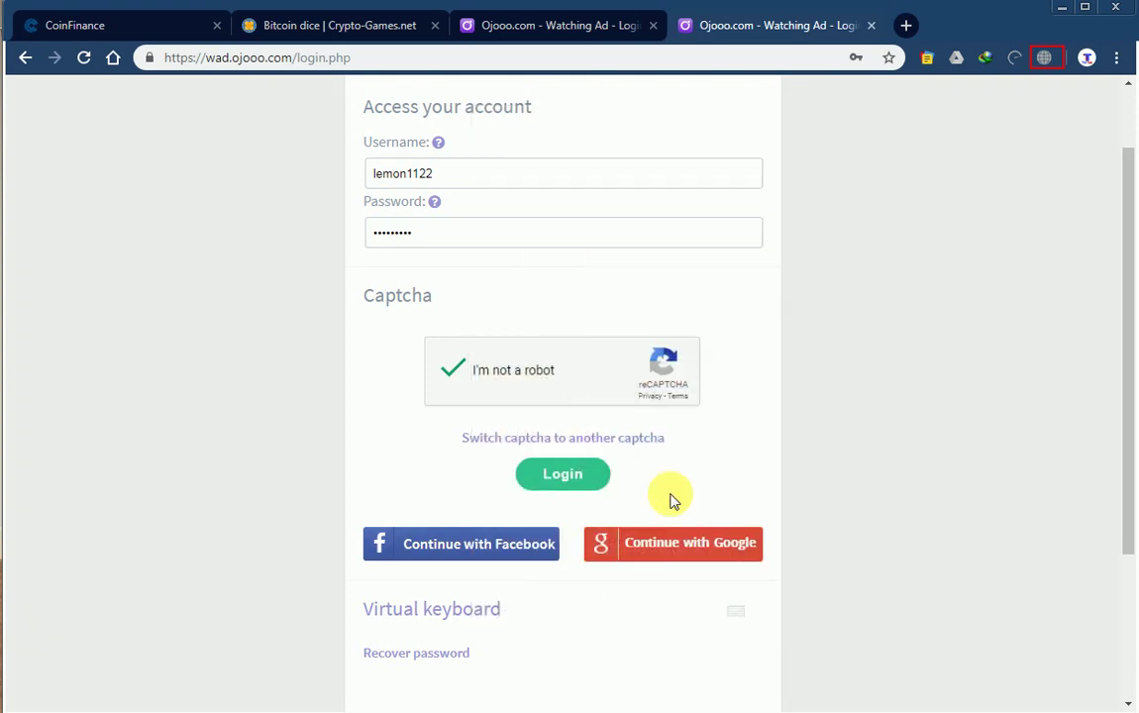
click(586, 482)
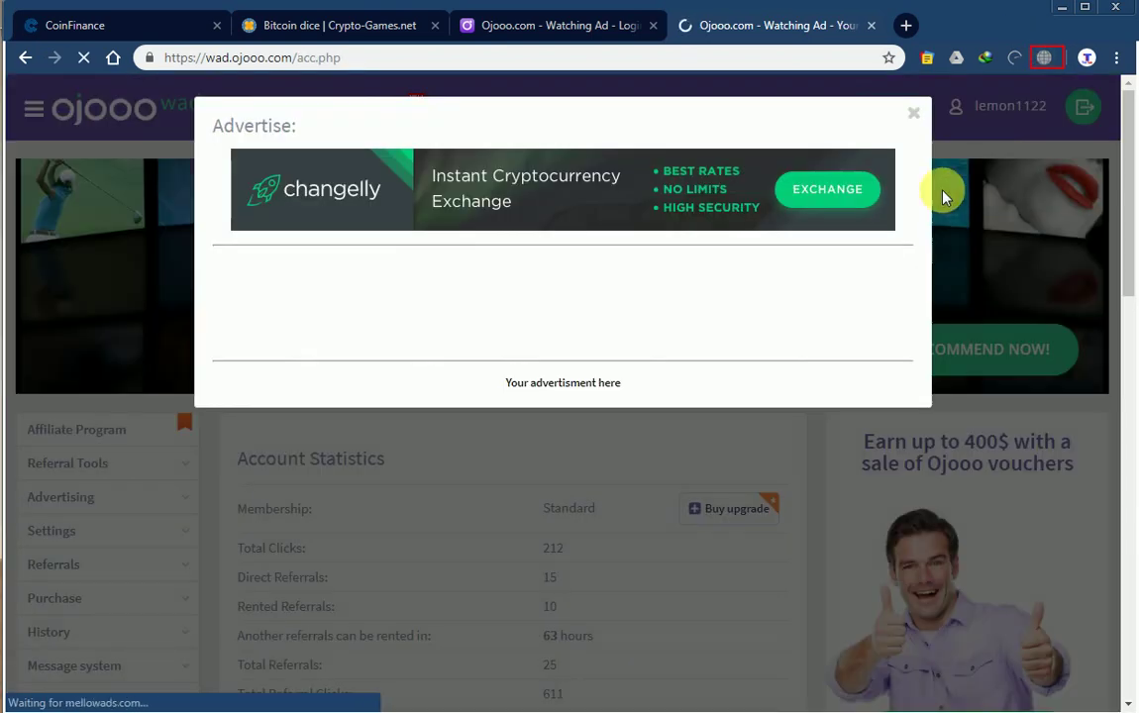
click(915, 114)
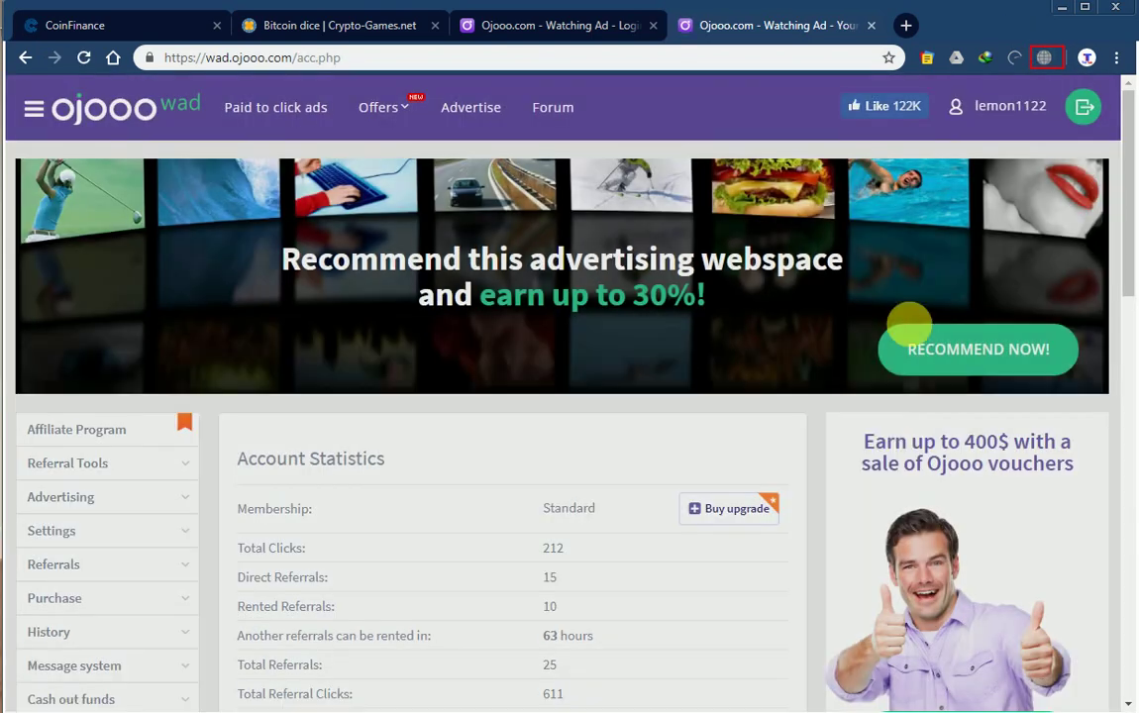
scroll(611, 548, down, 5)
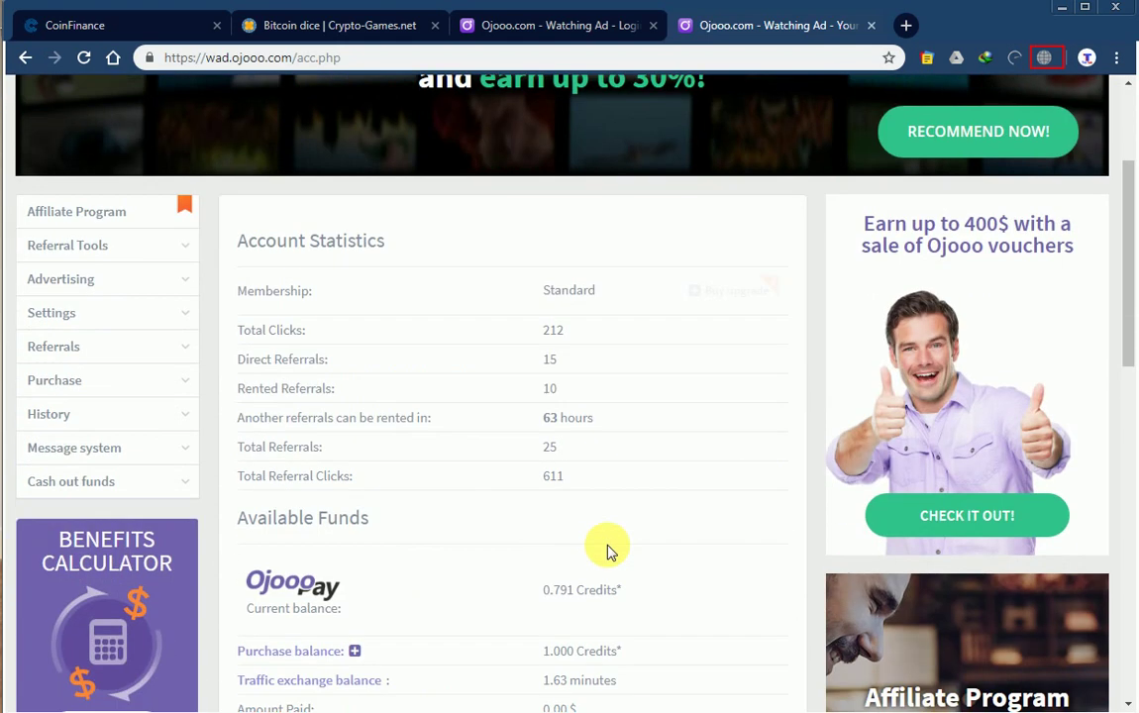
scroll(611, 552, up, 5)
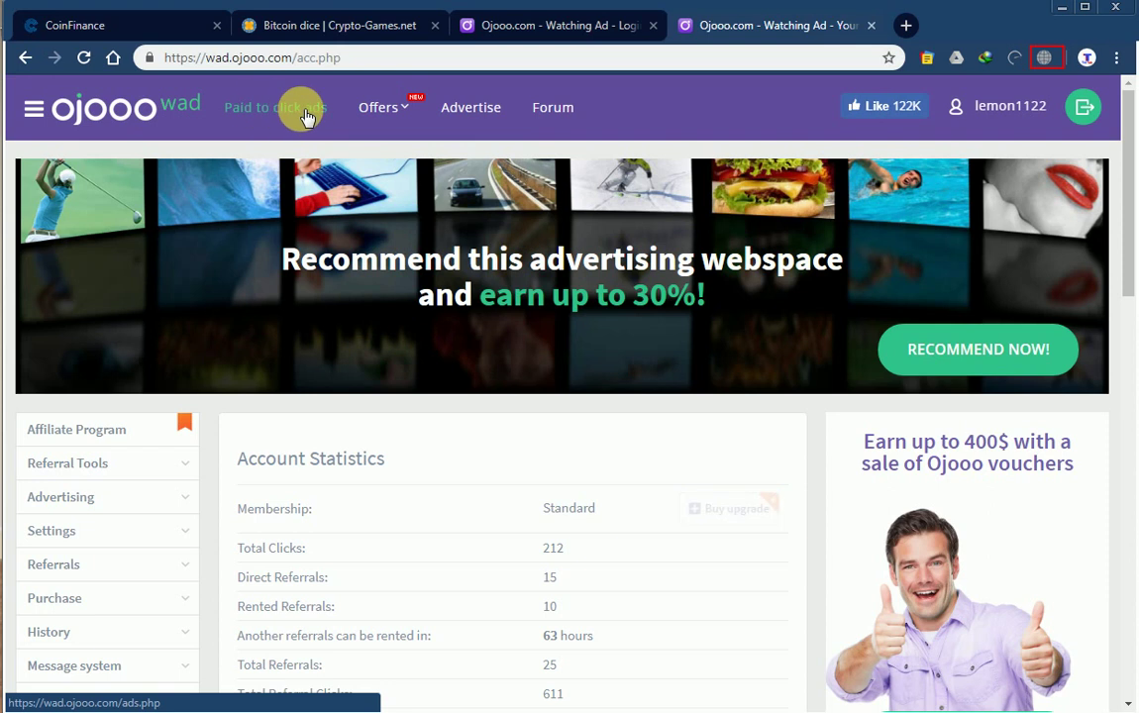
scroll(442, 373, down, 7)
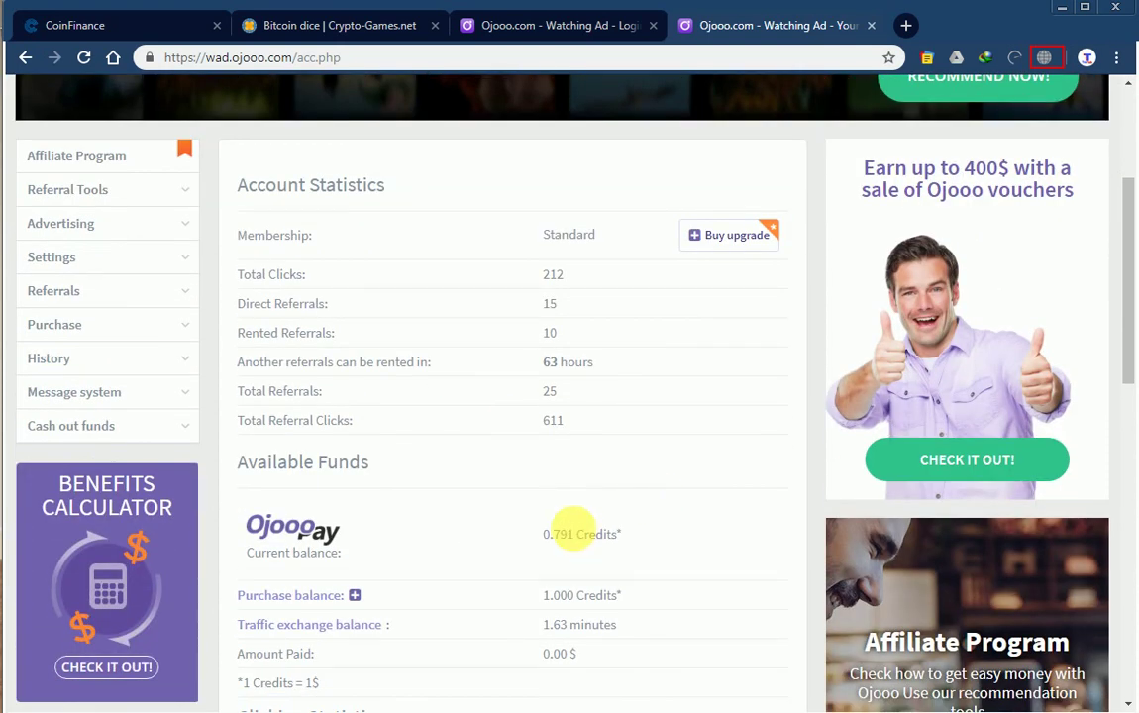
scroll(578, 515, up, 4)
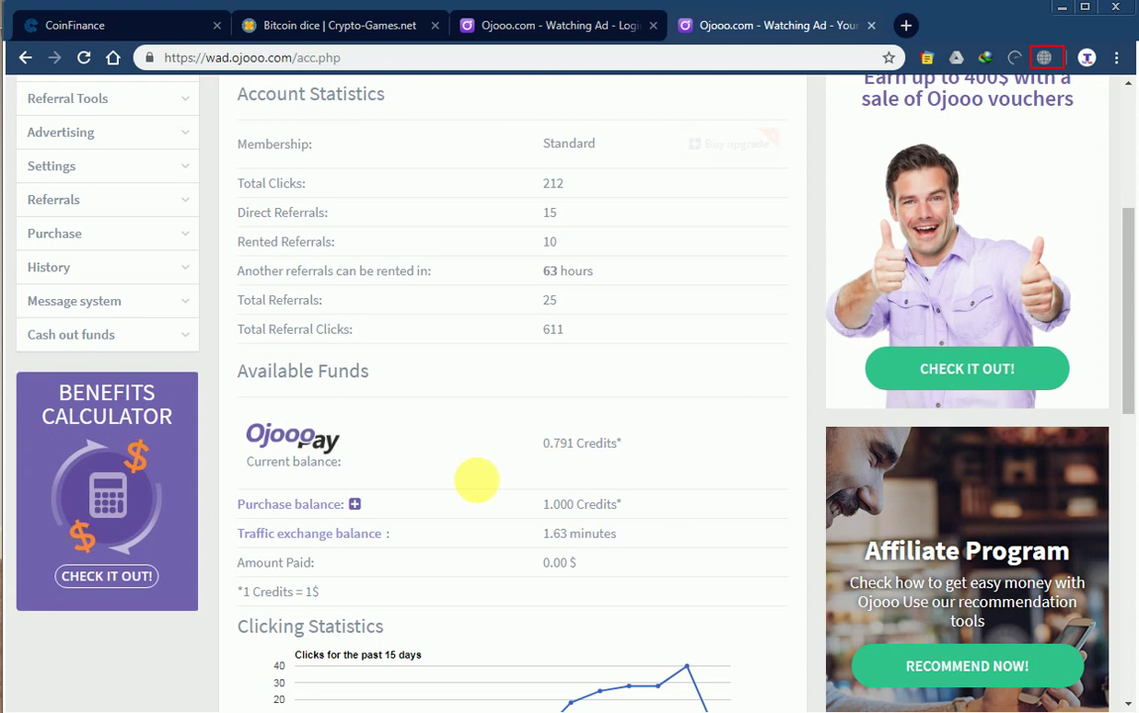
scroll(525, 473, up, 4)
scroll(525, 474, down, 3)
scroll(525, 473, up, 3)
scroll(523, 472, down, 4)
scroll(526, 472, up, 5)
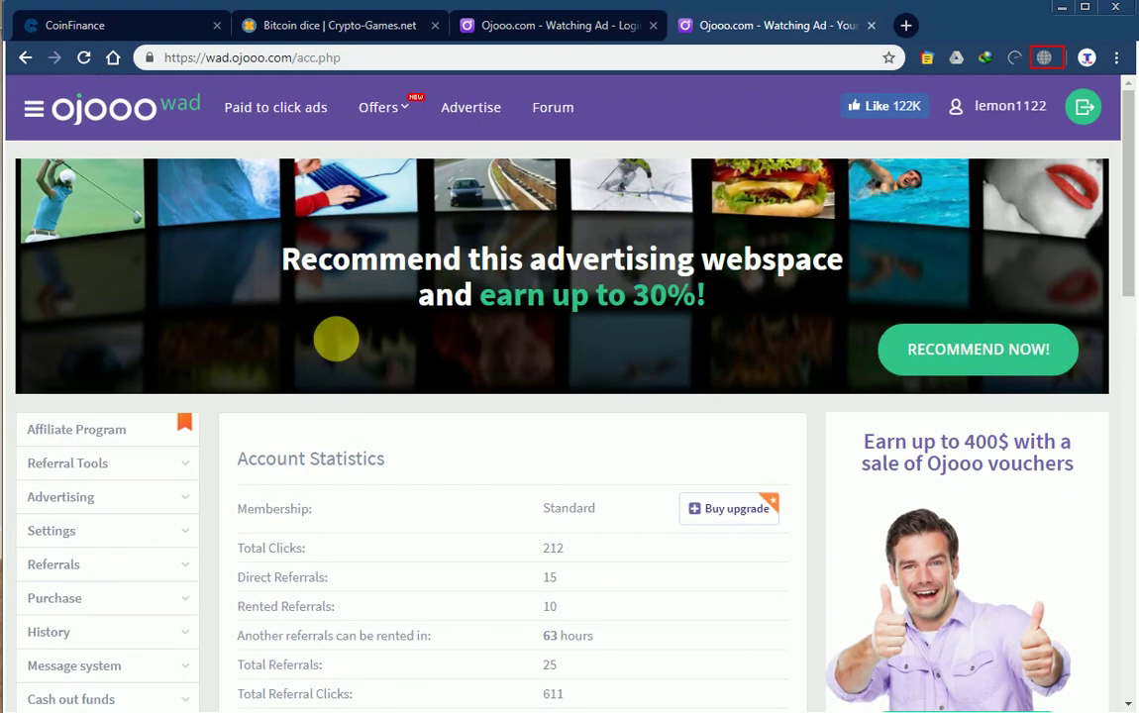
Browse the Fixed ad and Paid to click ad grids on the paid-to-click ads page.
click(259, 112)
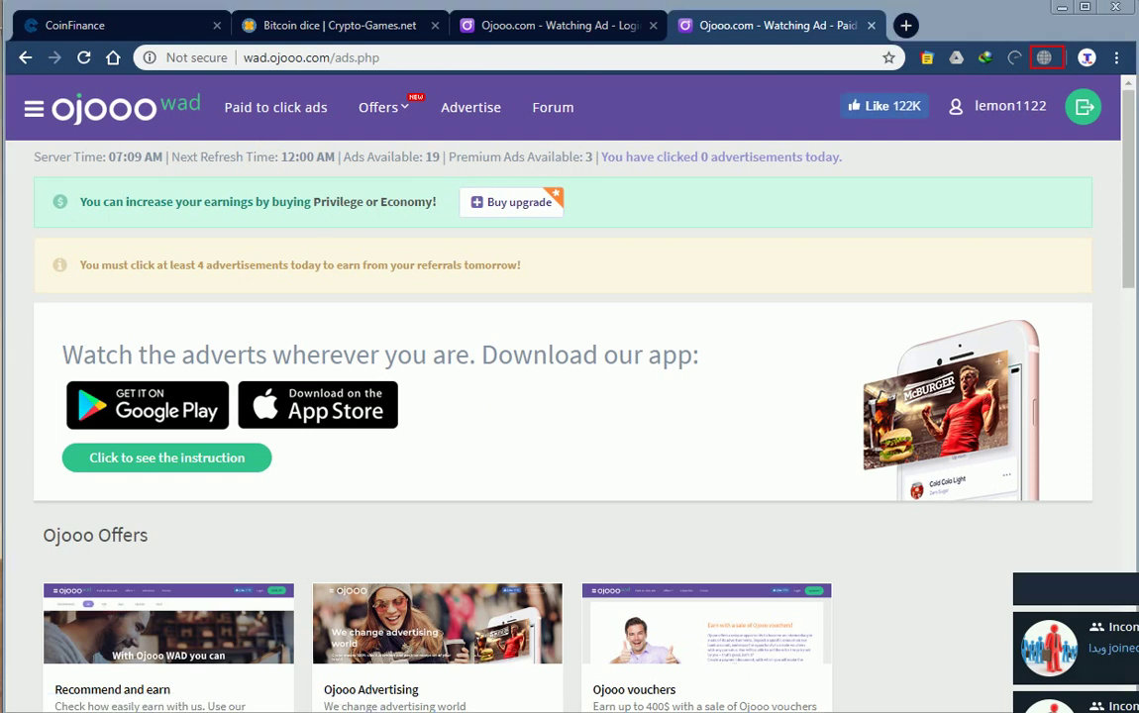
scroll(557, 512, down, 4)
scroll(496, 414, up, 1)
scroll(504, 421, down, 5)
scroll(502, 420, up, 5)
scroll(501, 416, down, 4)
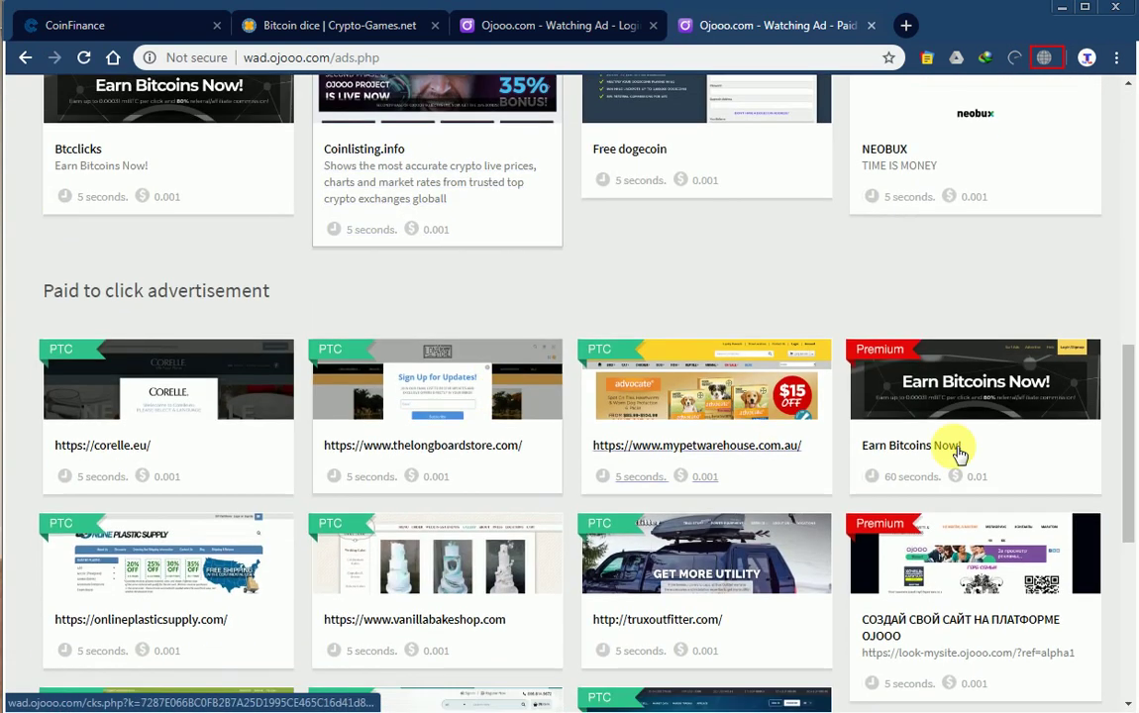
scroll(790, 445, down, 2)
scroll(941, 407, down, 1)
scroll(946, 447, up, 1)
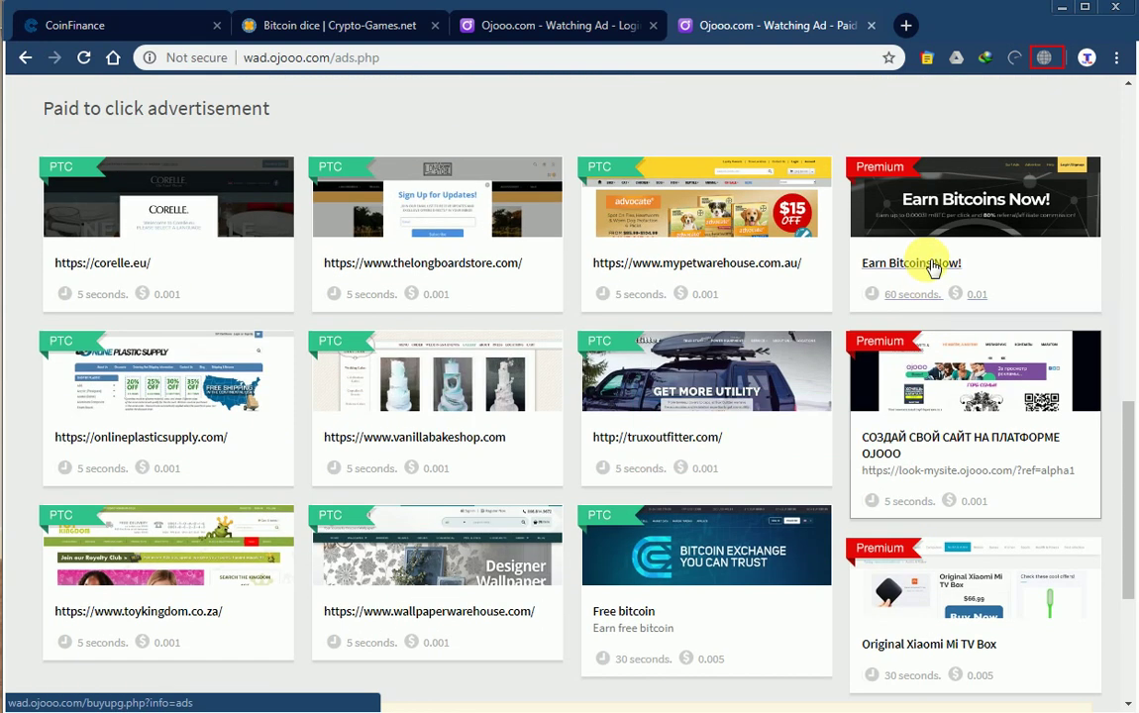
scroll(517, 400, down, 3)
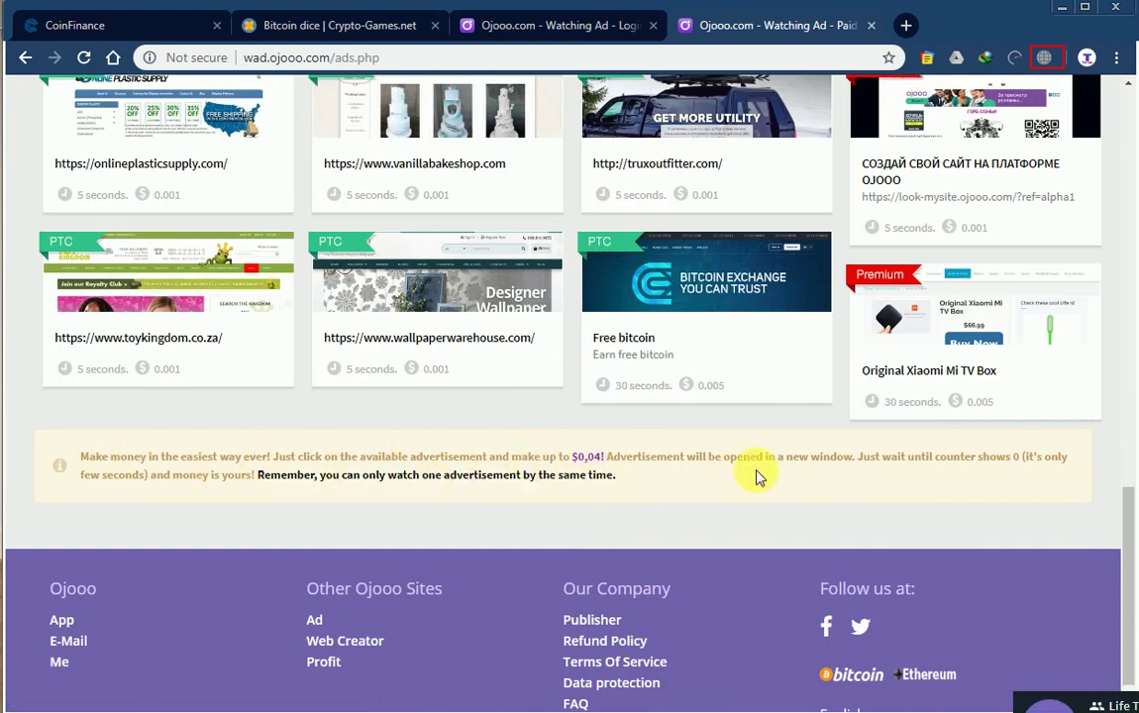
scroll(523, 481, up, 1)
scroll(523, 479, up, 10)
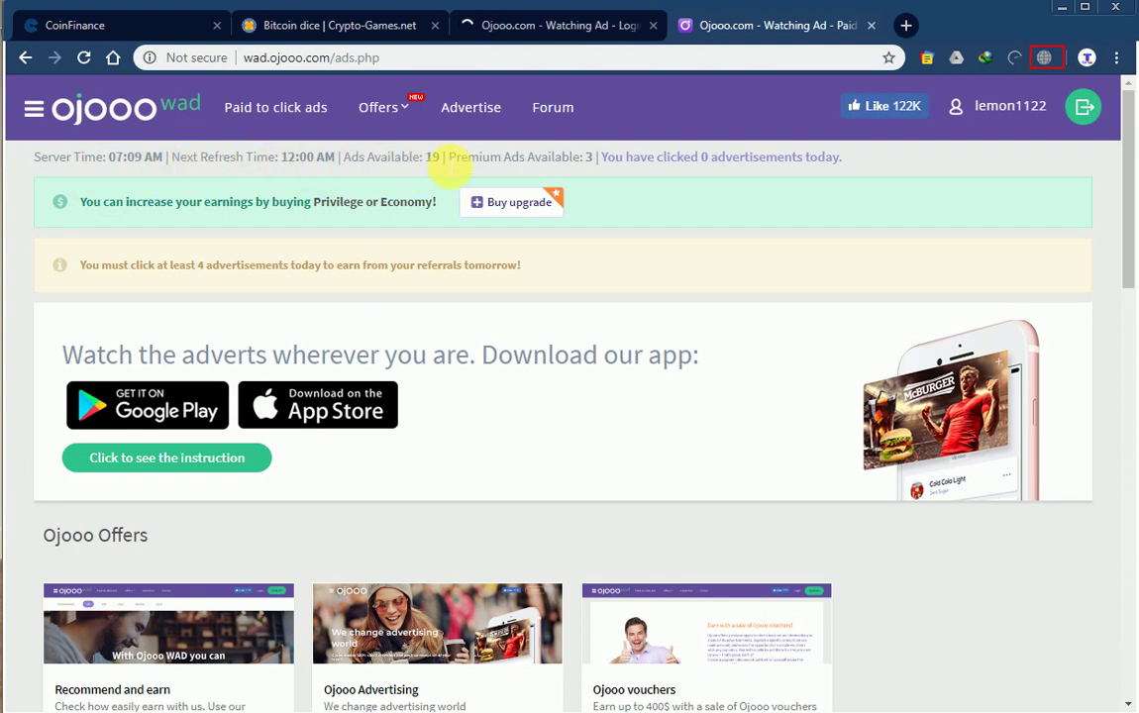
scroll(369, 437, down, 7)
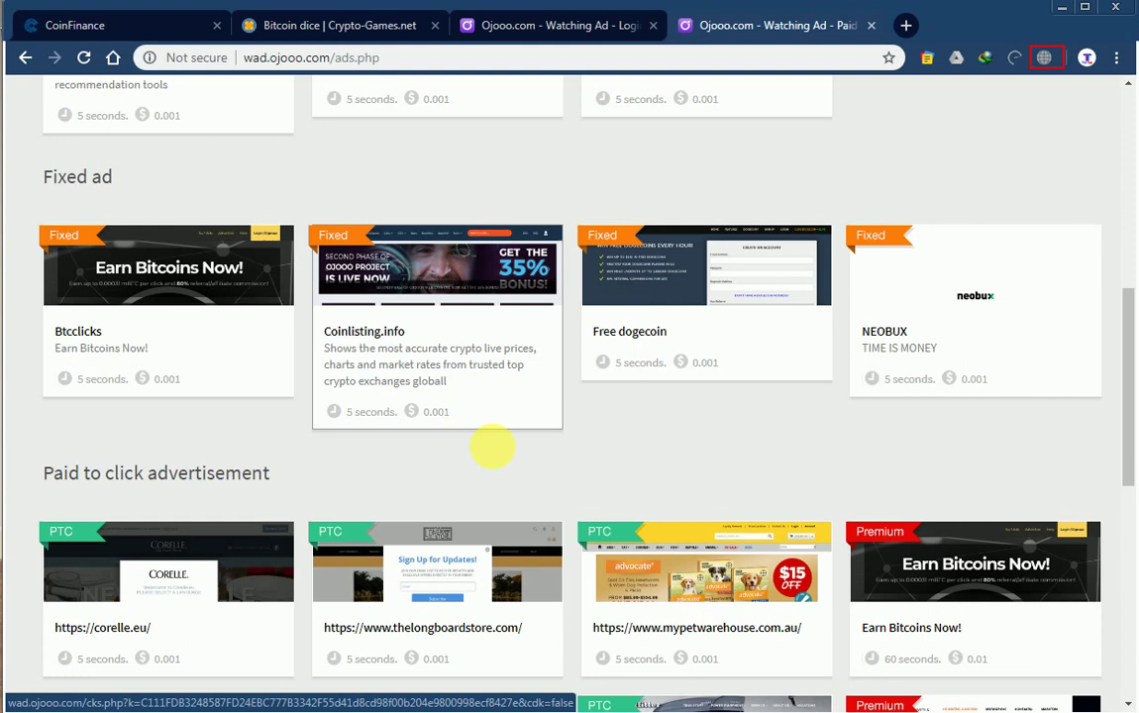
scroll(474, 430, up, 5)
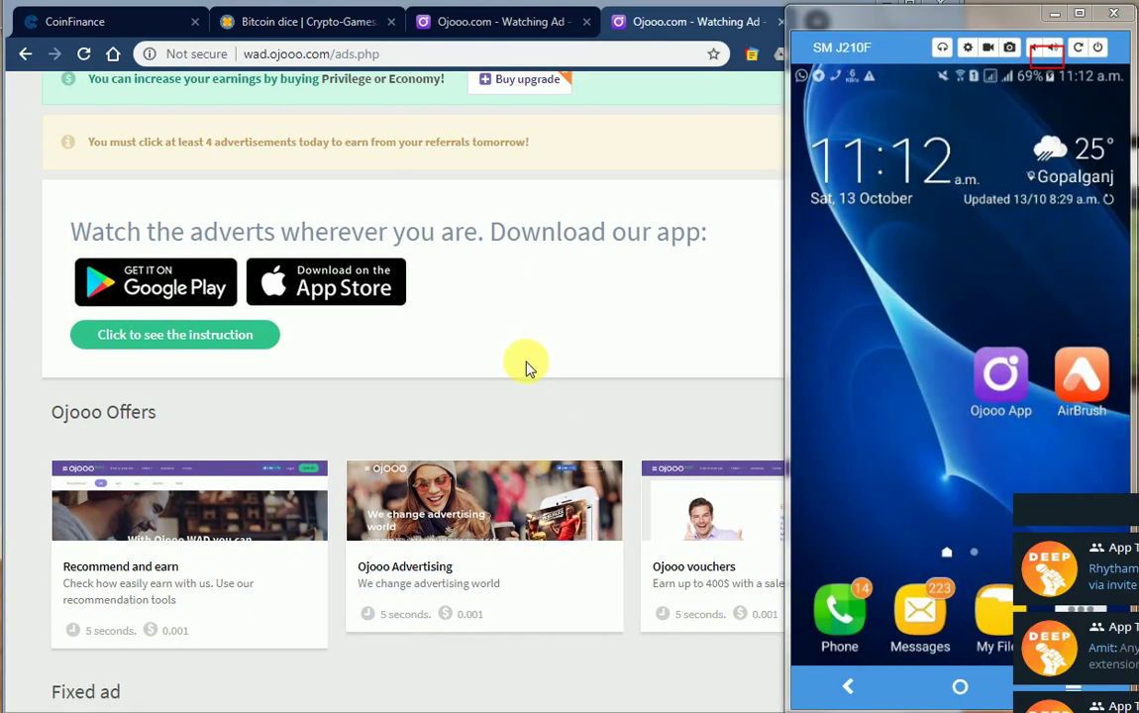
On the mirrored phone, launch AirBrush, then dismiss the Daraz ad back to the home screen.
click(1065, 401)
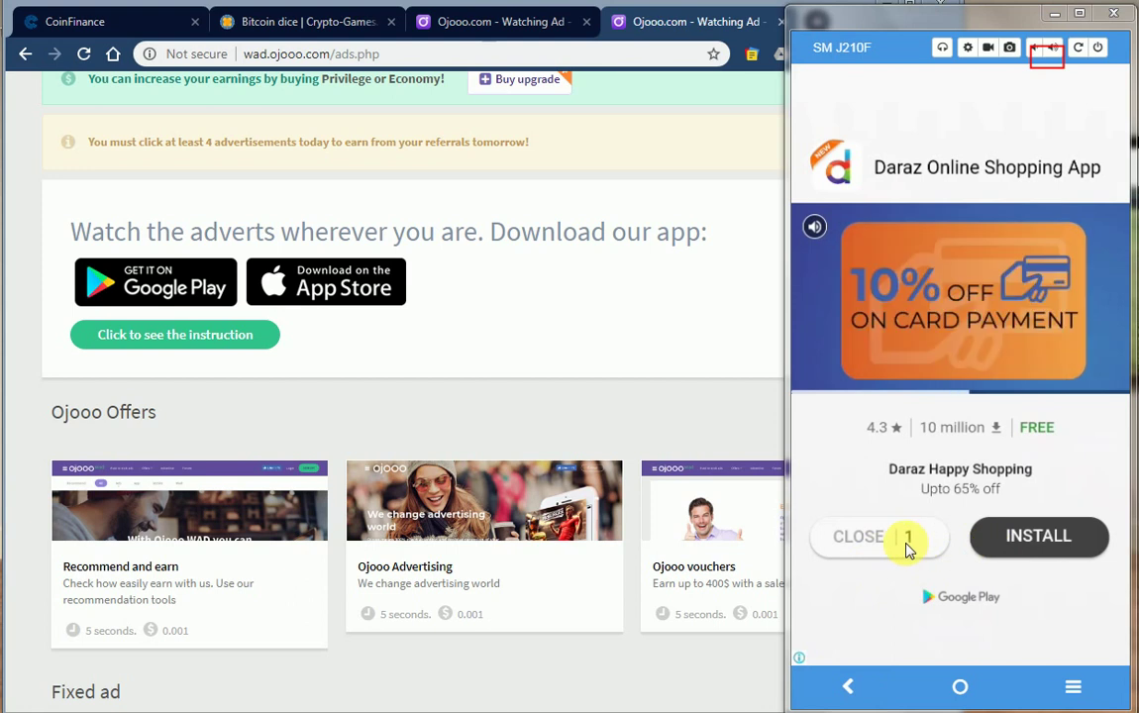
click(852, 681)
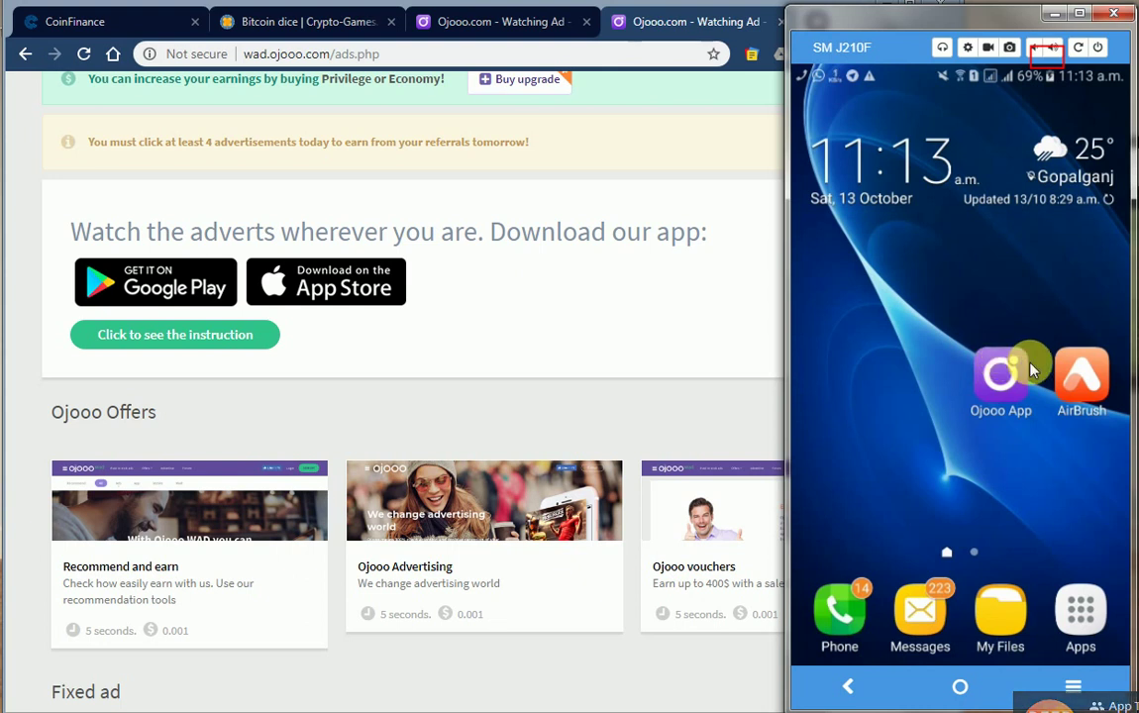
Expand and collapse the Offers providers list in the side menu.
scroll(574, 302, up, 4)
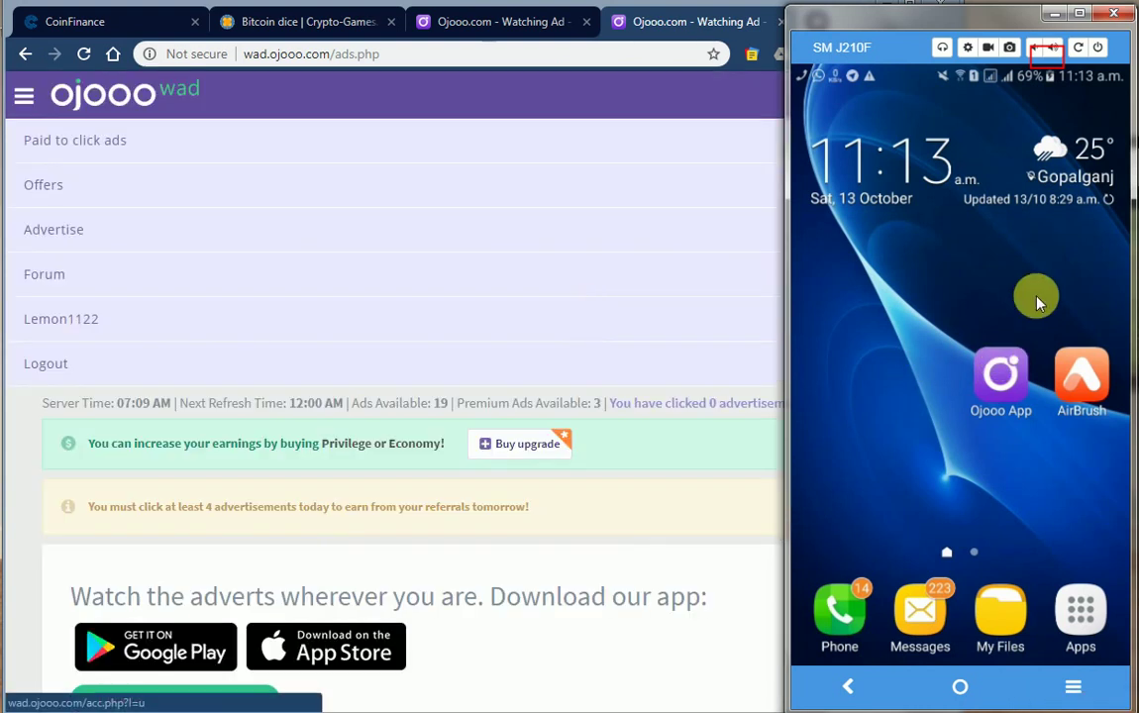
click(42, 184)
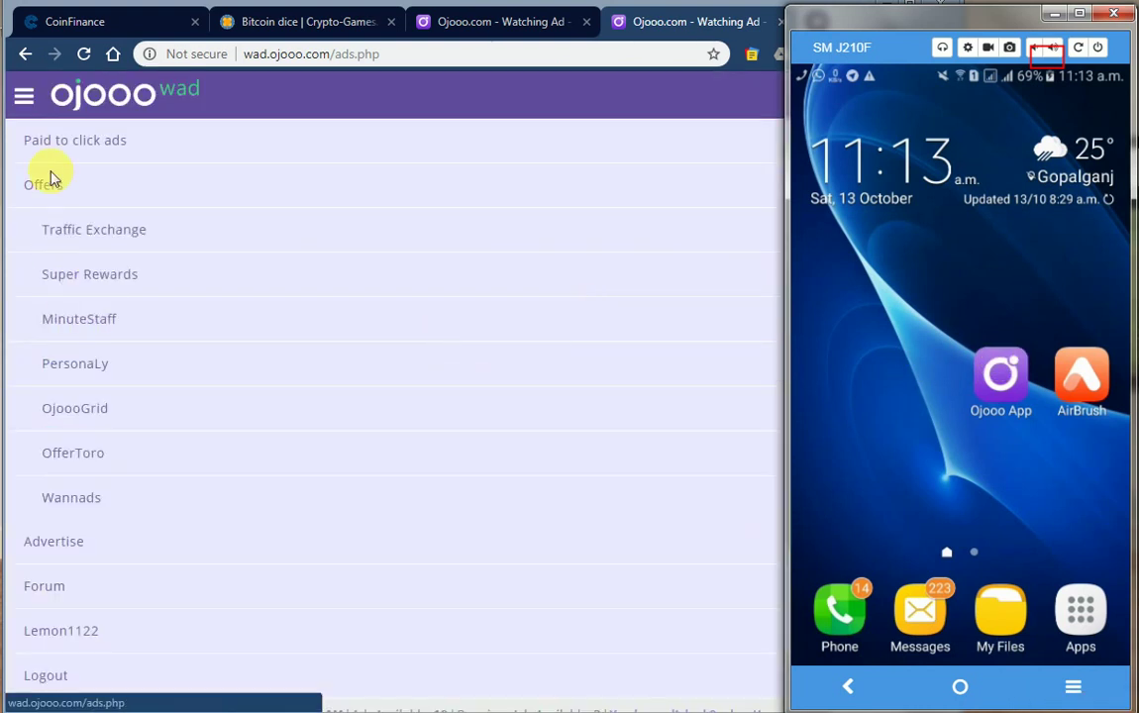
click(63, 542)
scroll(84, 521, down, 5)
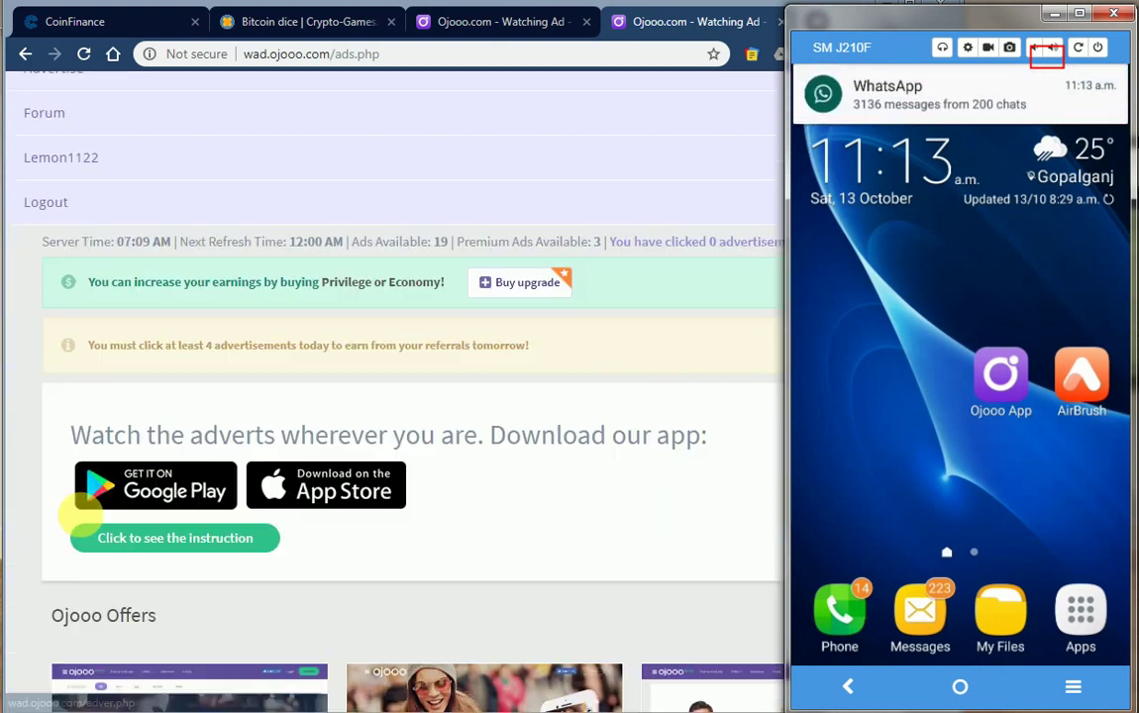
scroll(89, 507, up, 5)
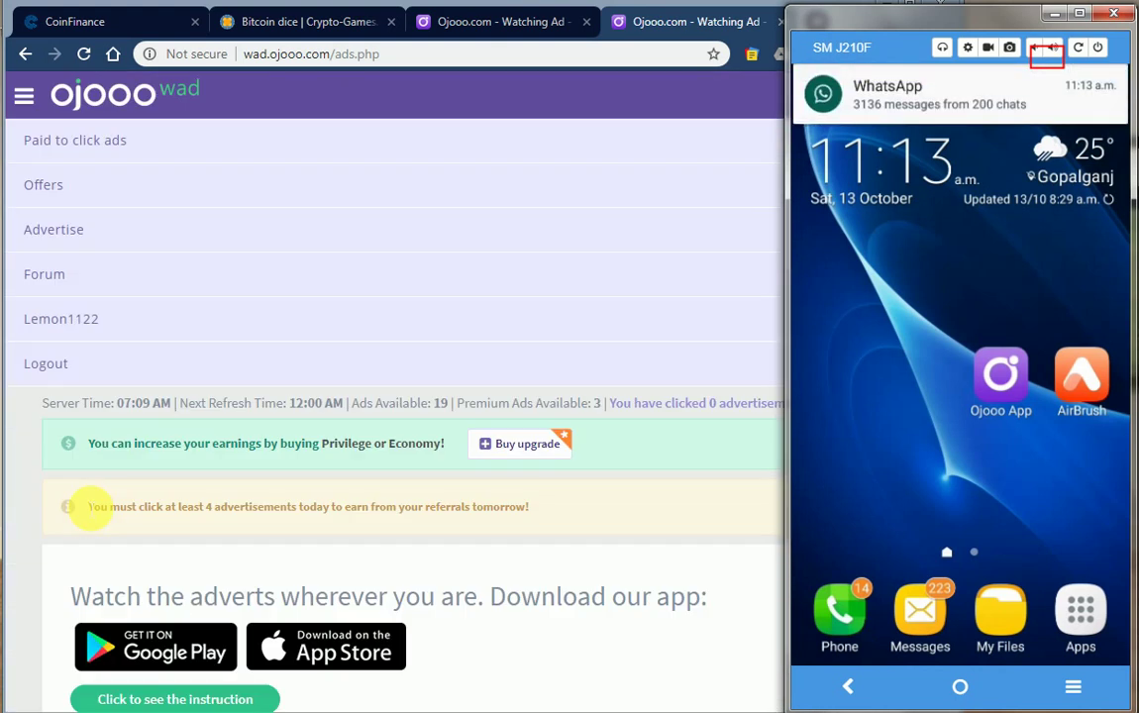
Return from Ojooo Tools to the main site navigation and open the account page.
click(26, 94)
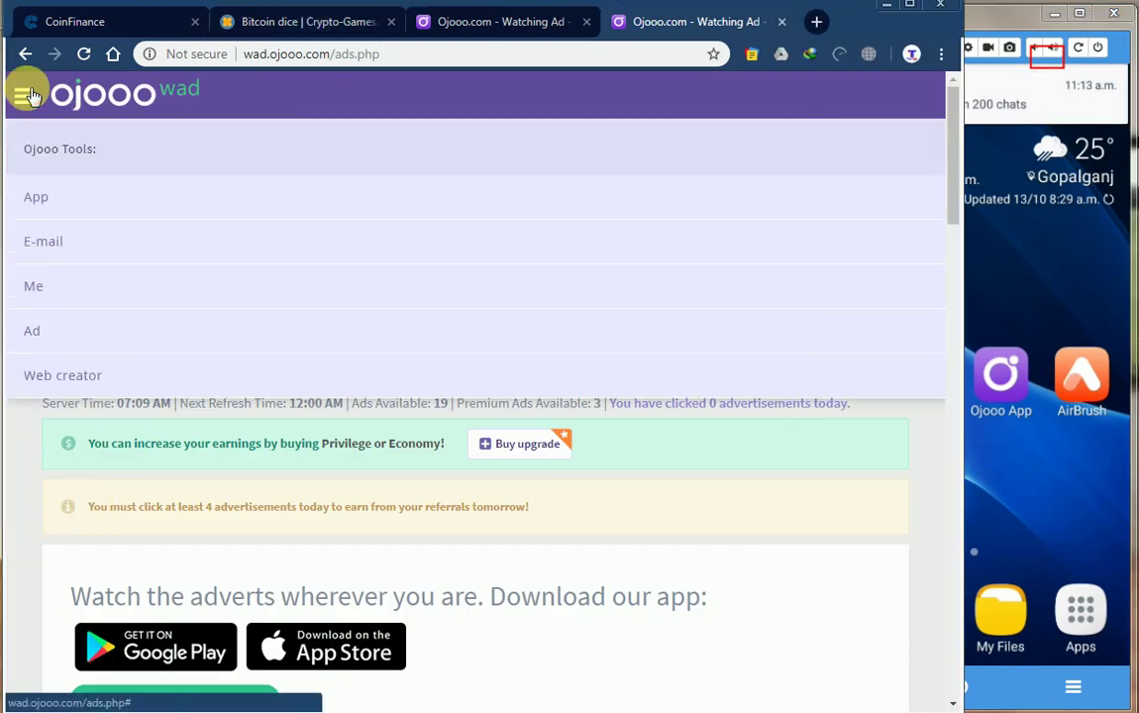
click(931, 502)
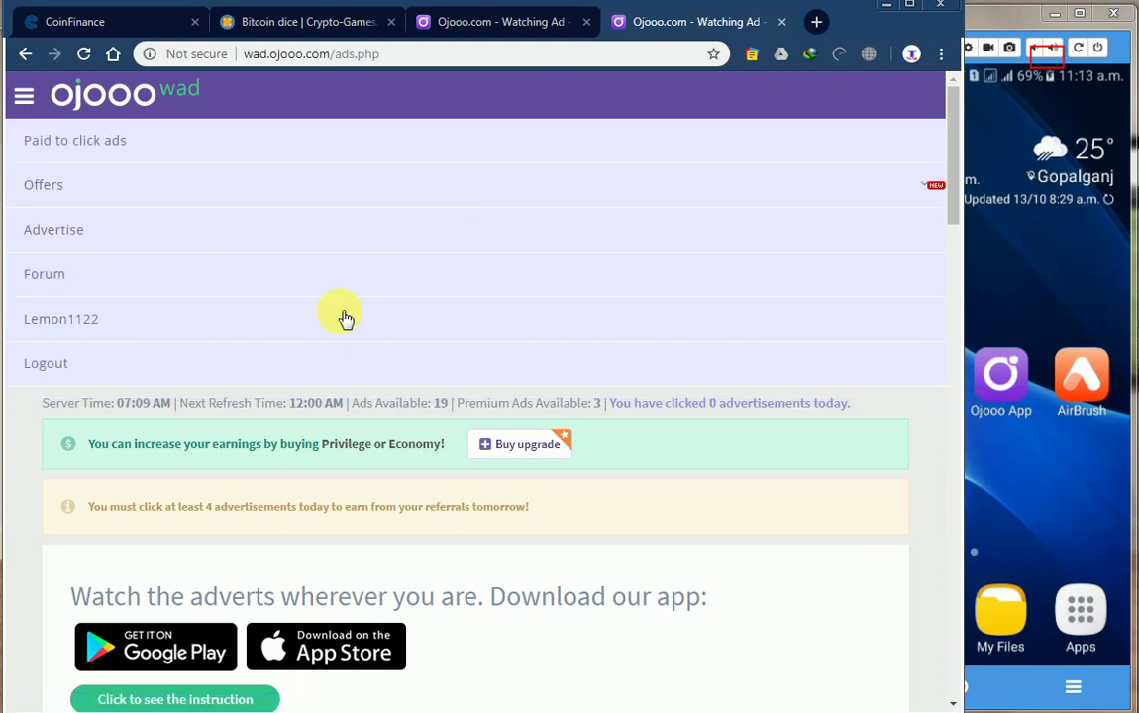
scroll(340, 362, down, 7)
scroll(247, 326, up, 7)
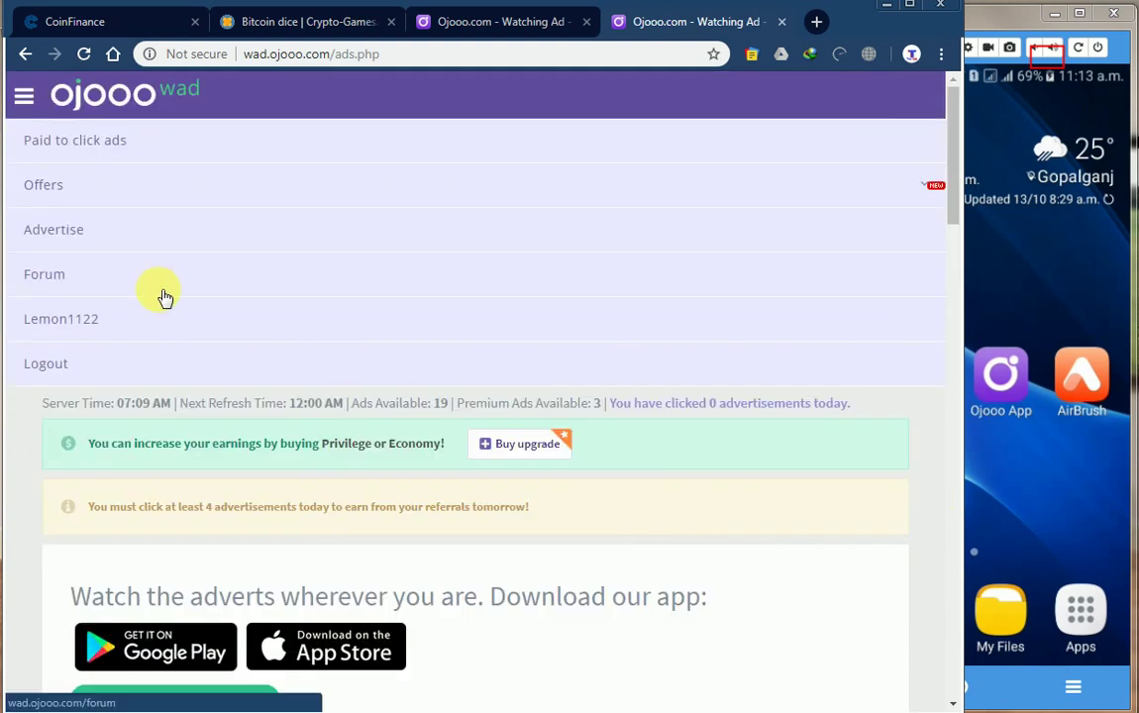
click(105, 318)
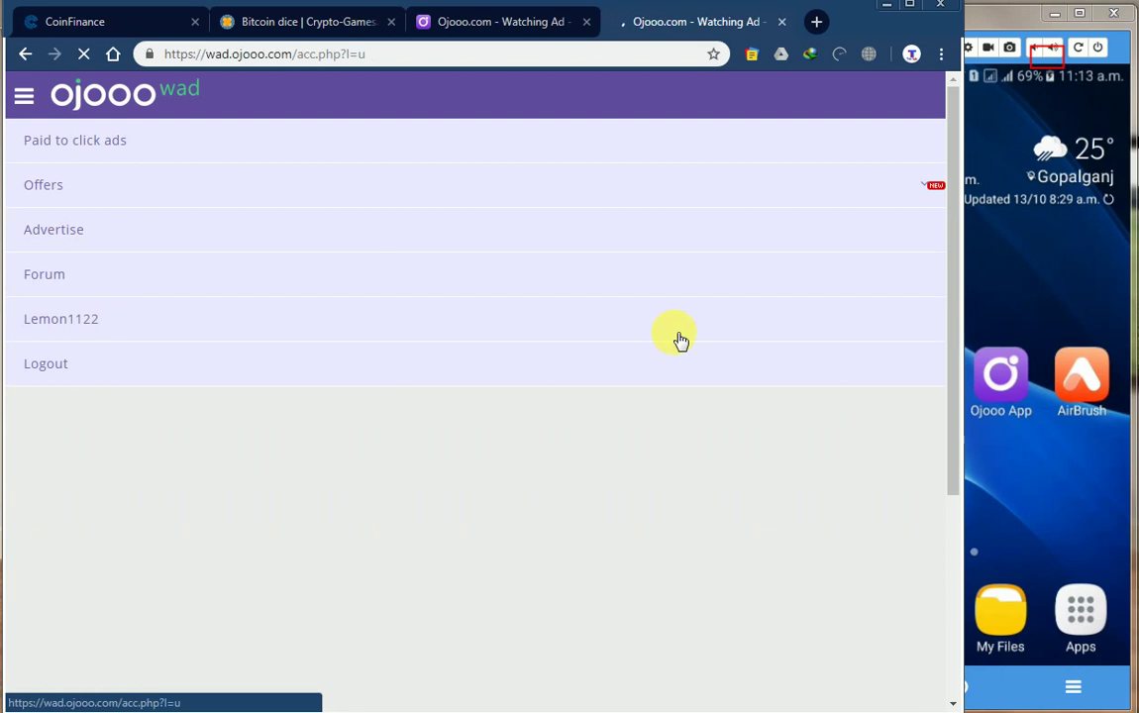
scroll(288, 347, down, 5)
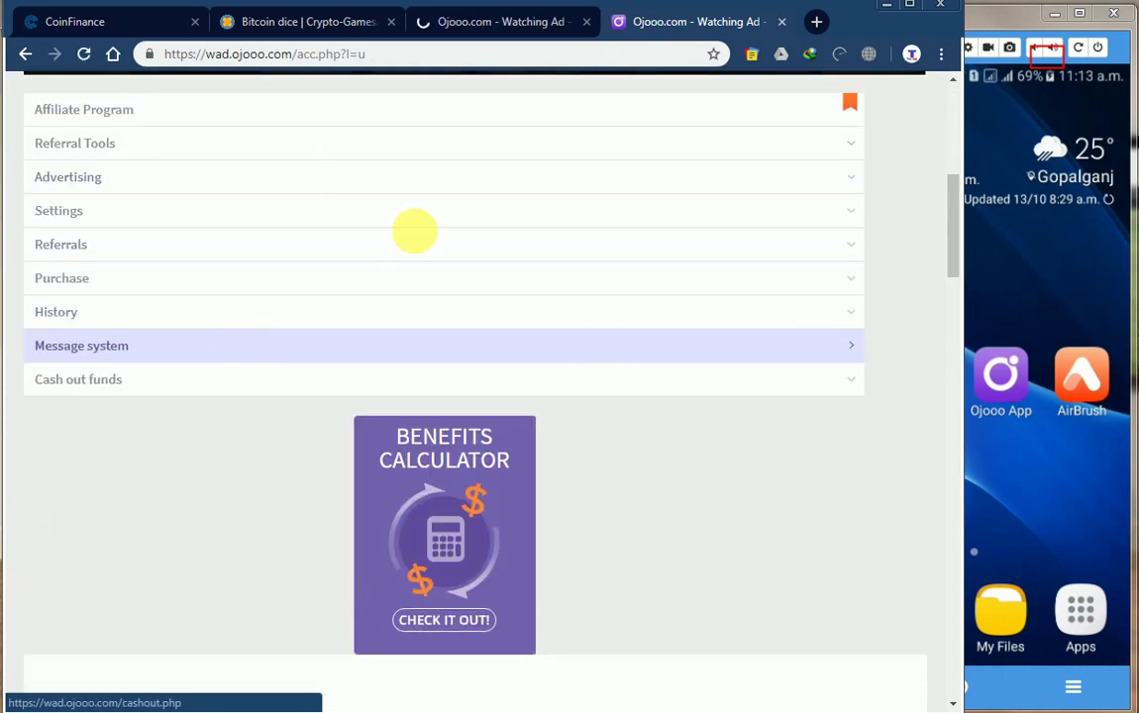
Open the account settings section and expand the Offers submenu of offer sites.
click(84, 212)
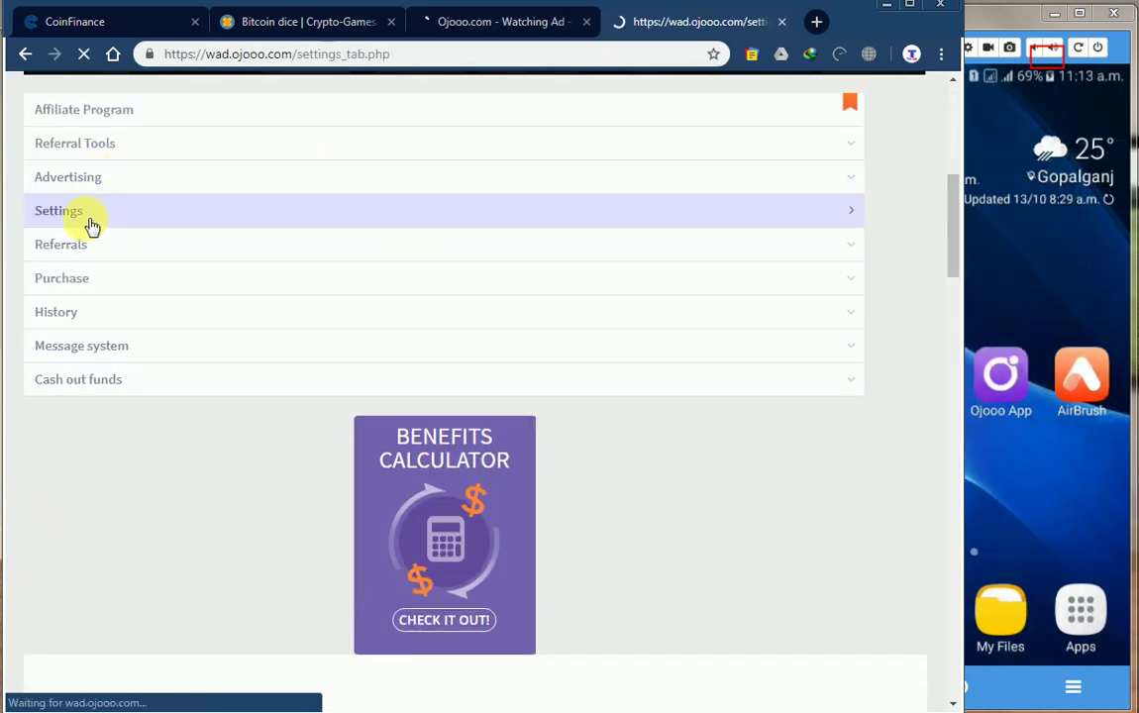
click(104, 185)
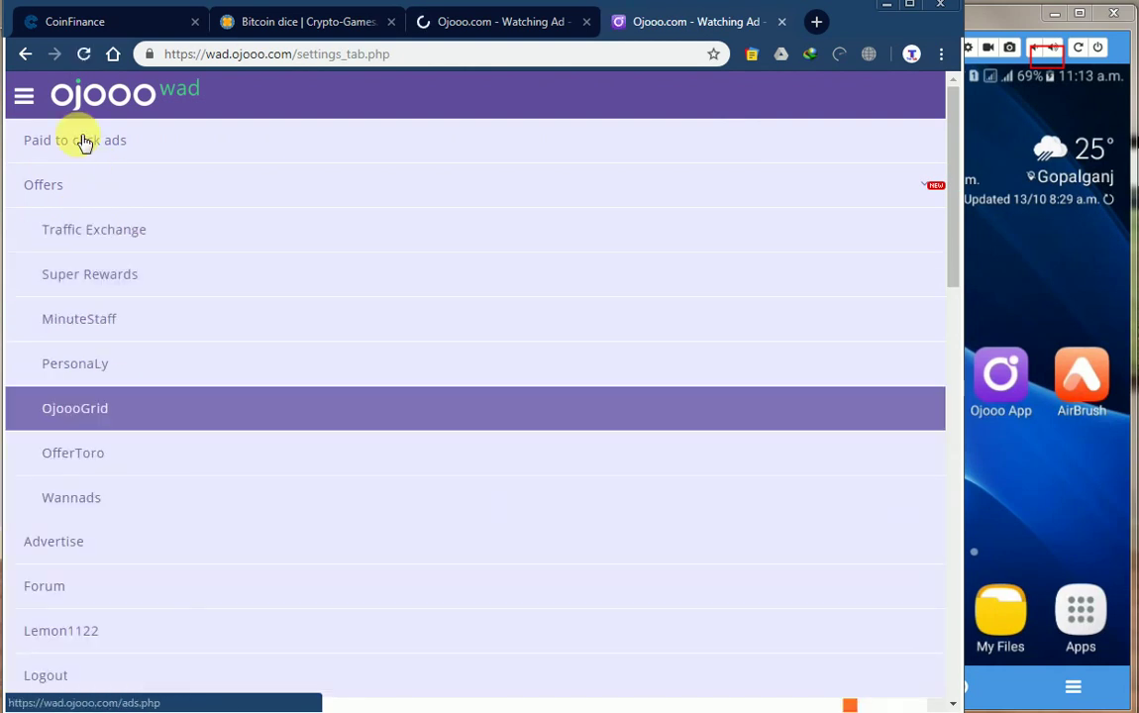
scroll(117, 414, down, 7)
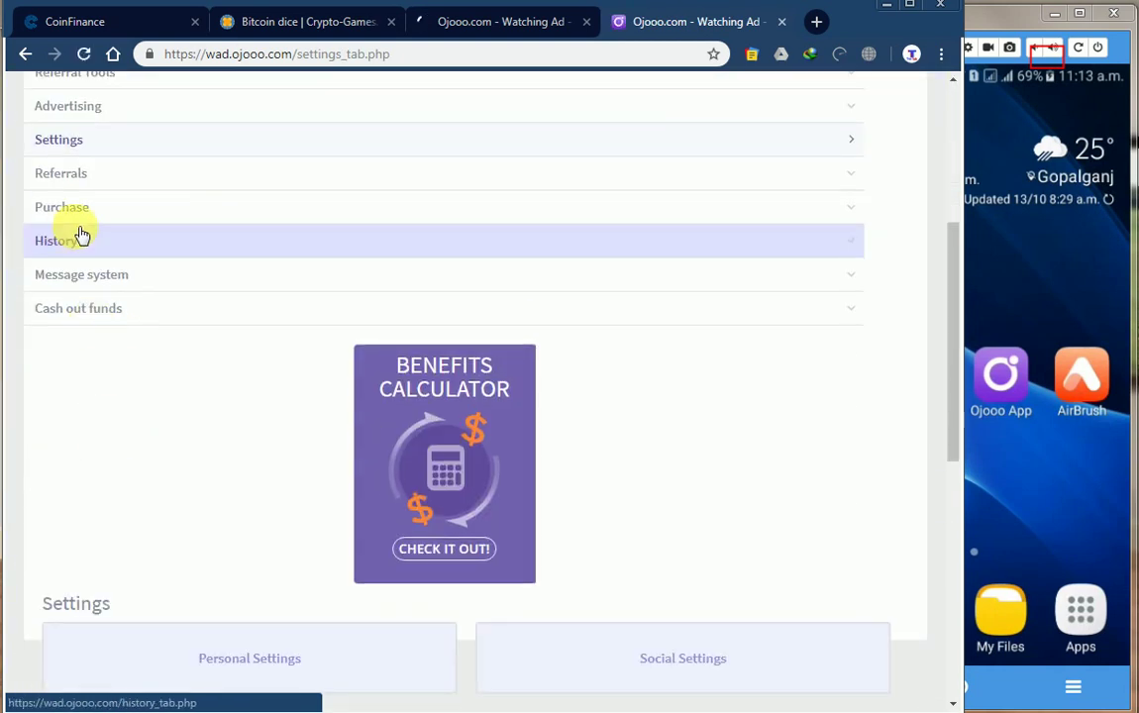
scroll(138, 262, up, 1)
scroll(138, 263, up, 3)
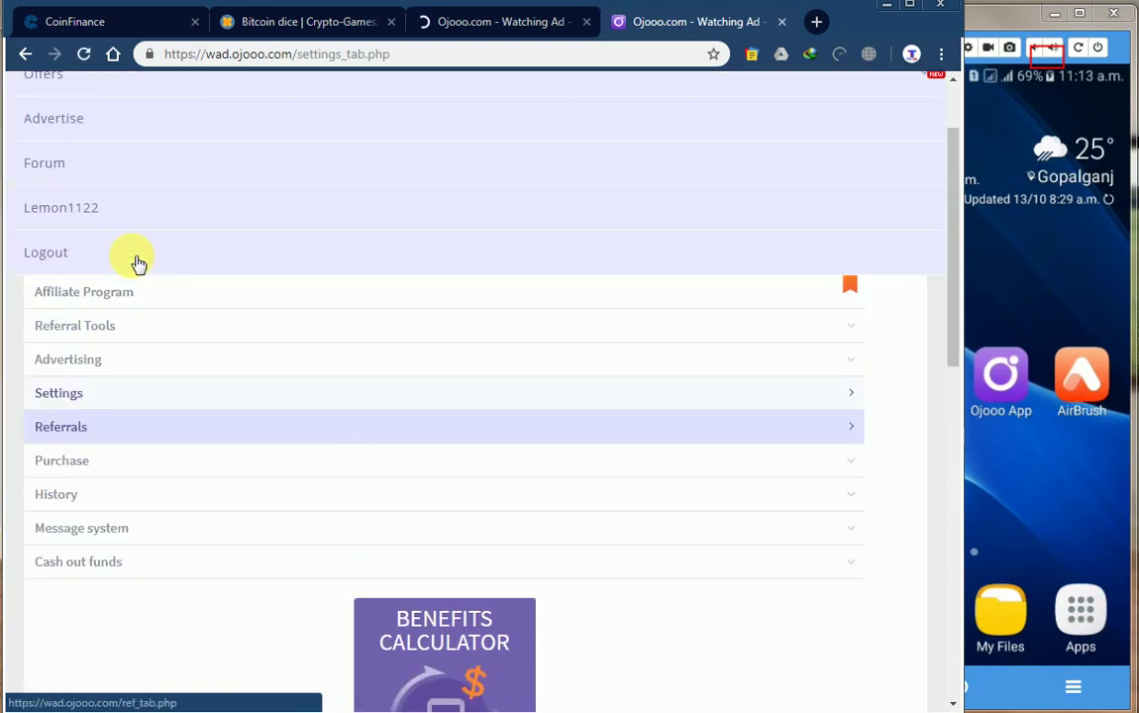
scroll(138, 262, down, 9)
scroll(198, 228, up, 1)
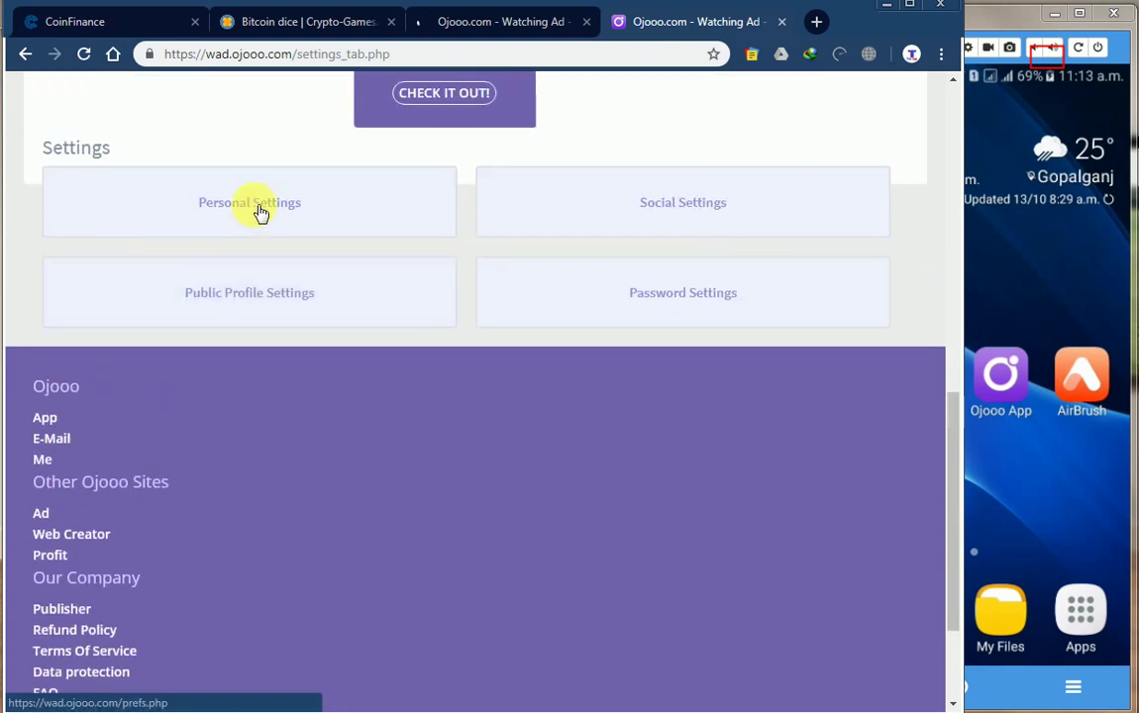
Open Personal Settings and scroll through its e-mail, Bitcoin and personal data fields.
click(246, 224)
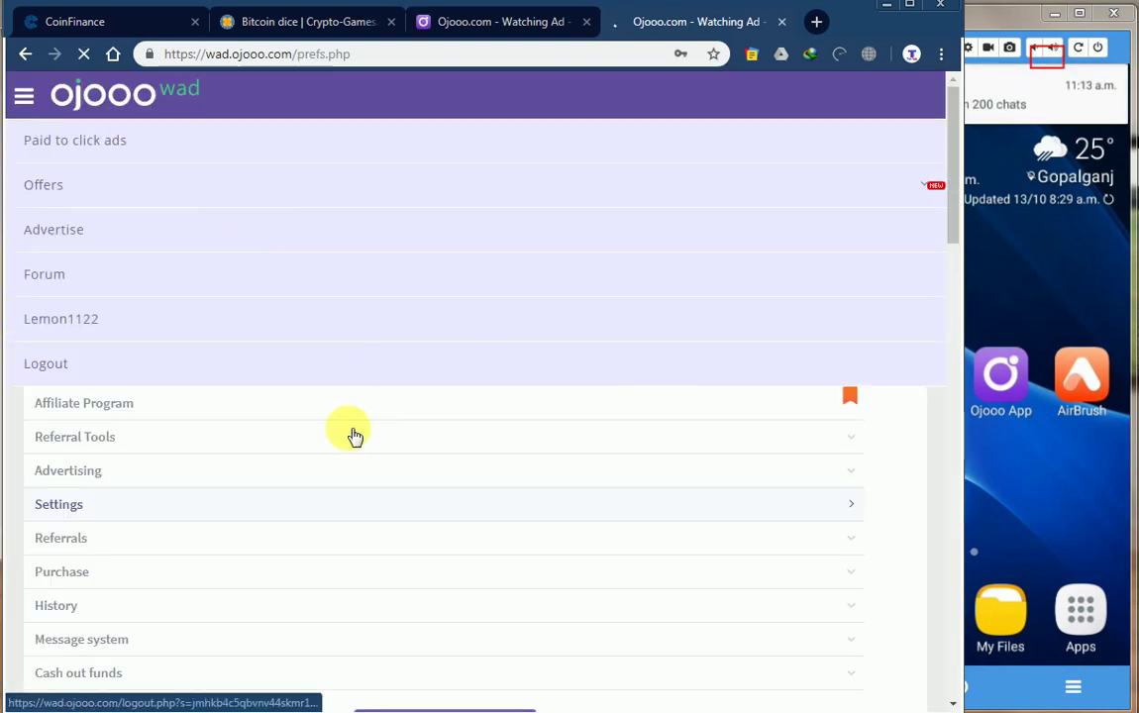
scroll(323, 461, down, 4)
scroll(313, 482, down, 5)
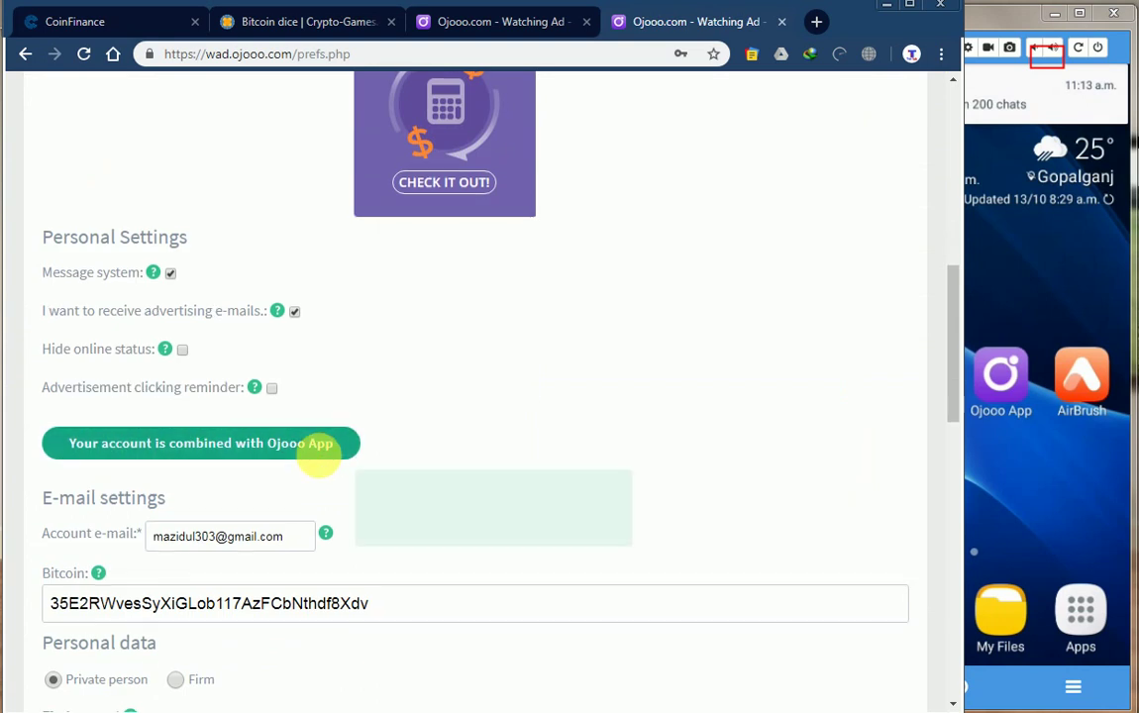
scroll(330, 285, down, 3)
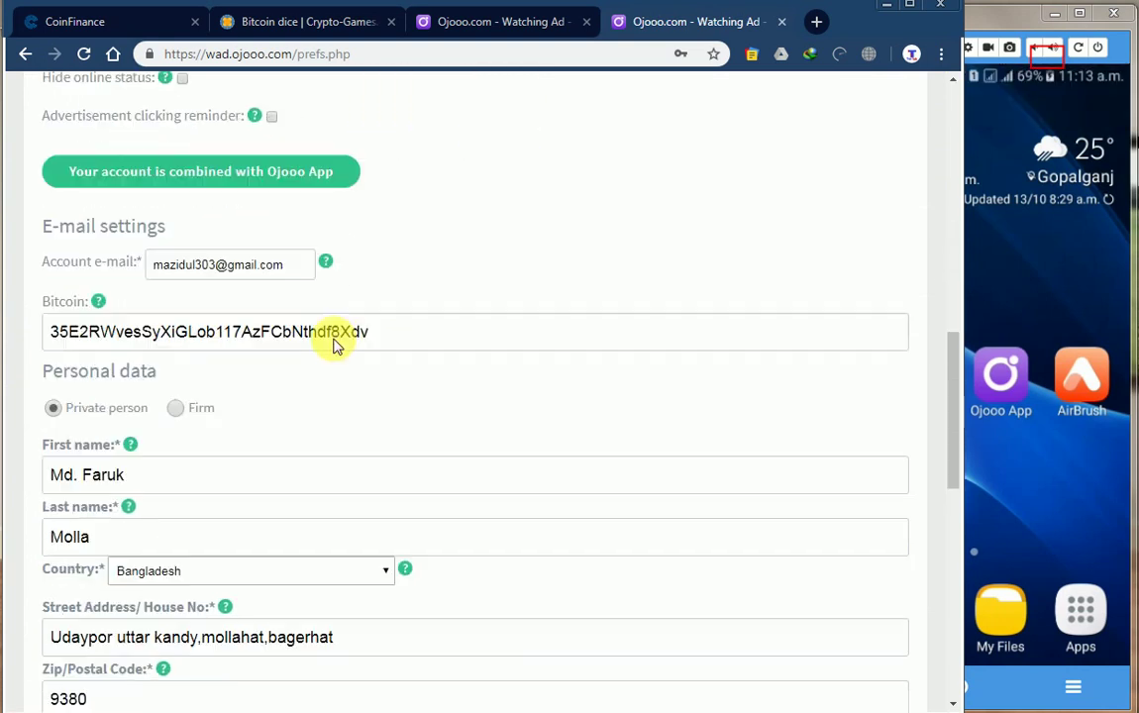
scroll(267, 237, down, 3)
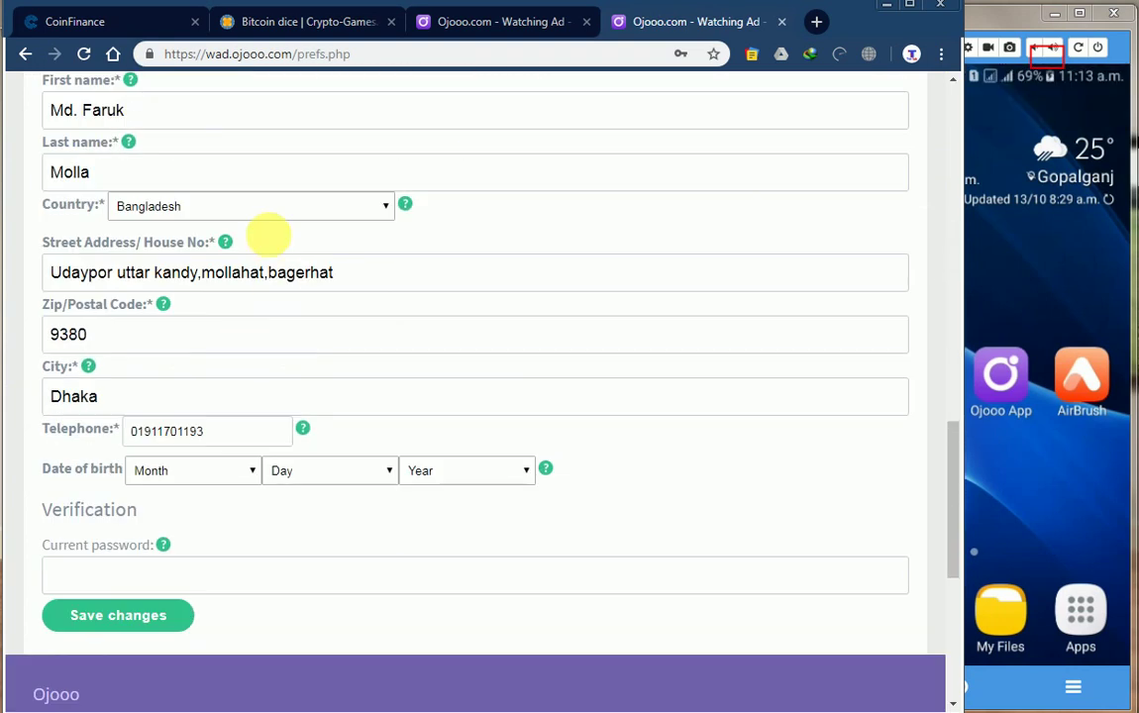
scroll(273, 224, up, 2)
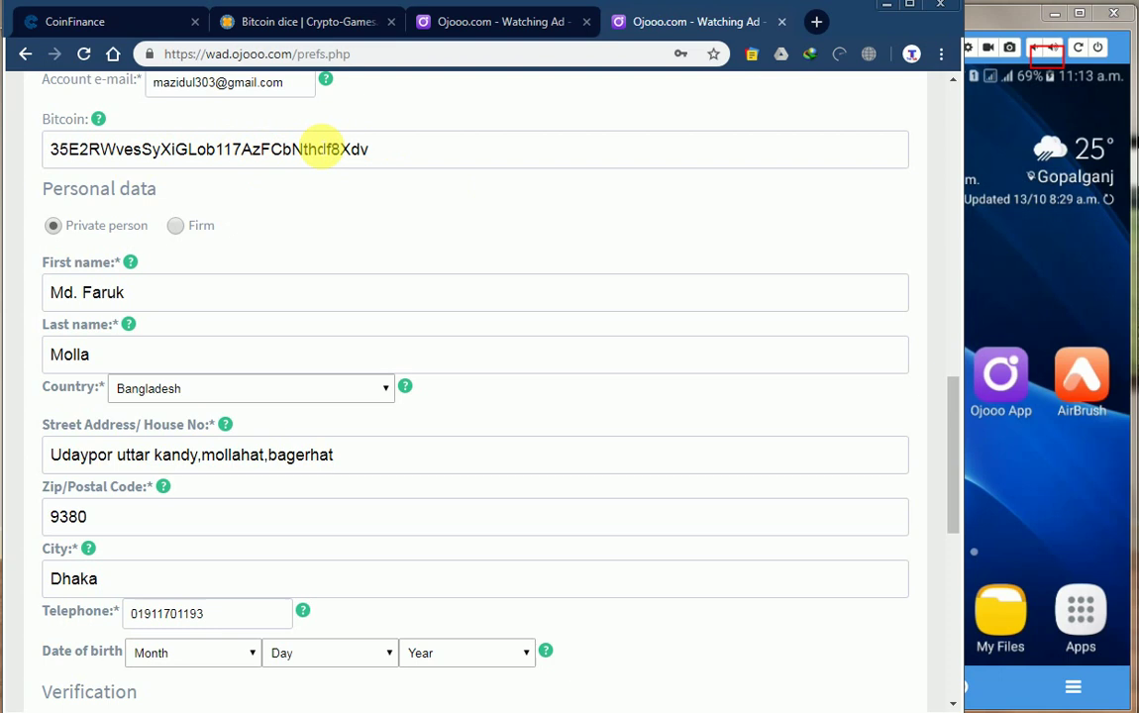
scroll(234, 227, down, 1)
scroll(234, 228, down, 2)
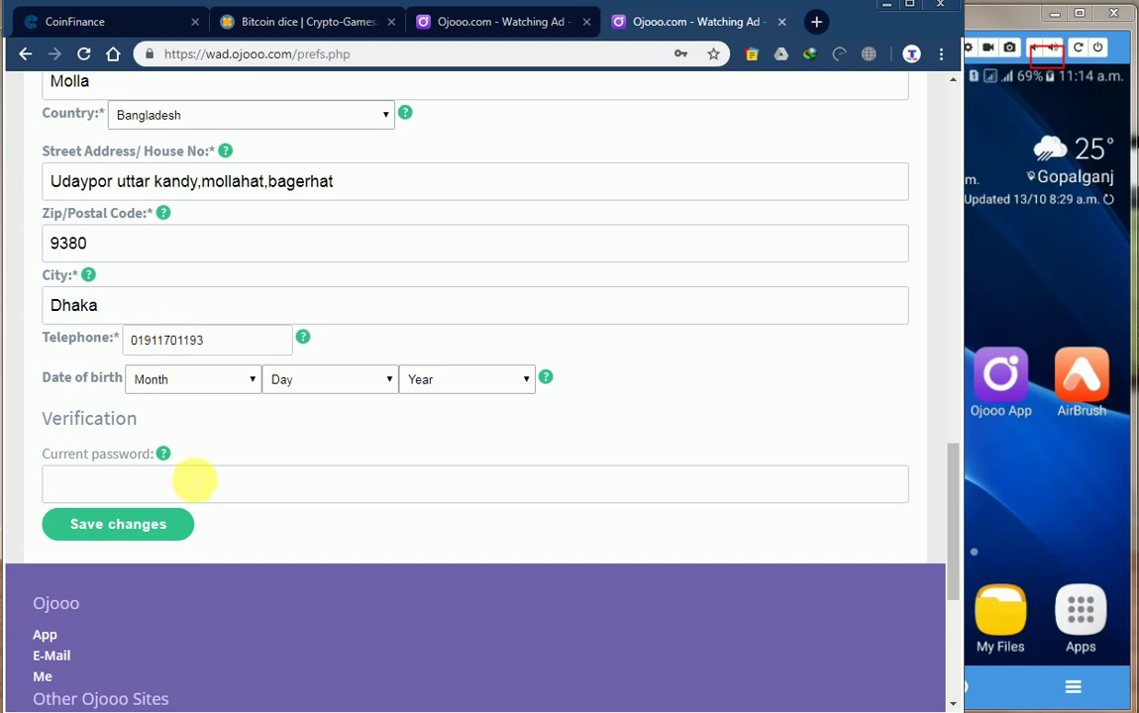
scroll(370, 456, up, 10)
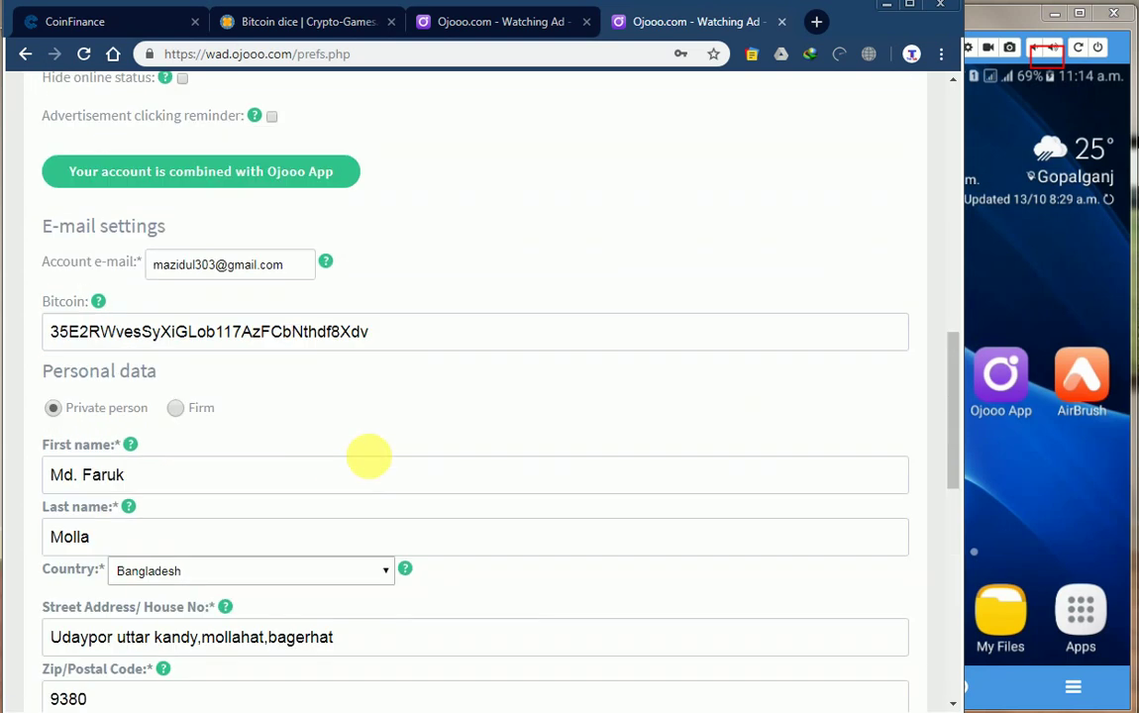
scroll(372, 458, up, 4)
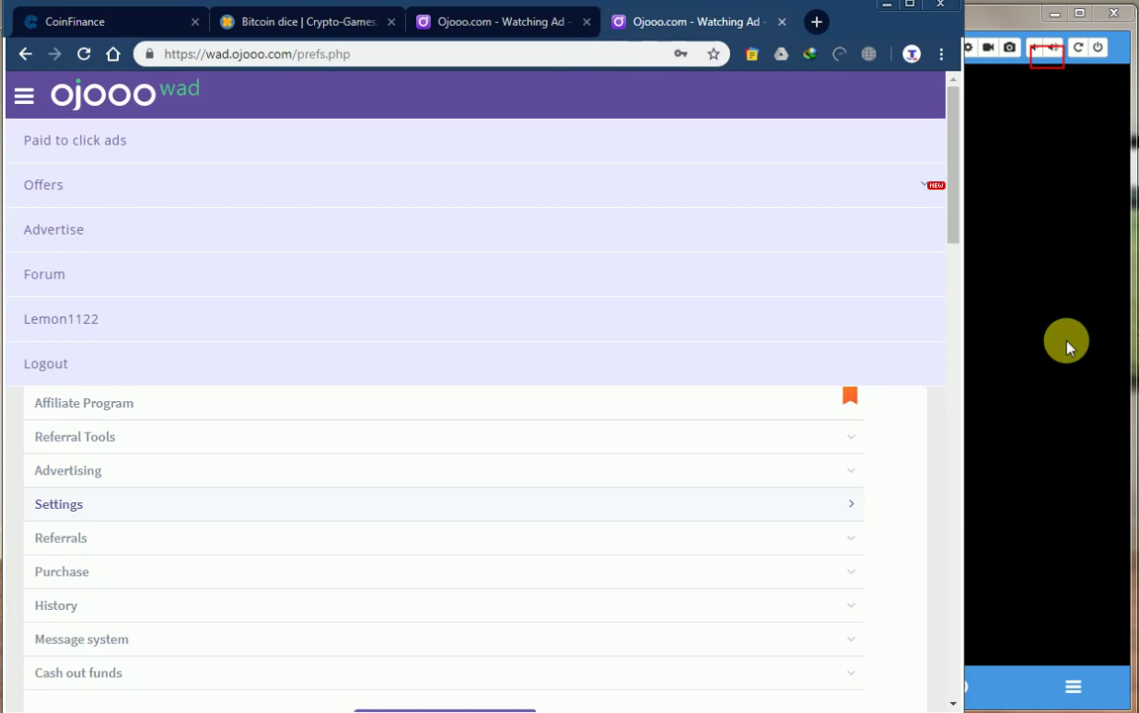
Wake the mirrored phone and launch Ojooo App from its home screen.
click(1068, 347)
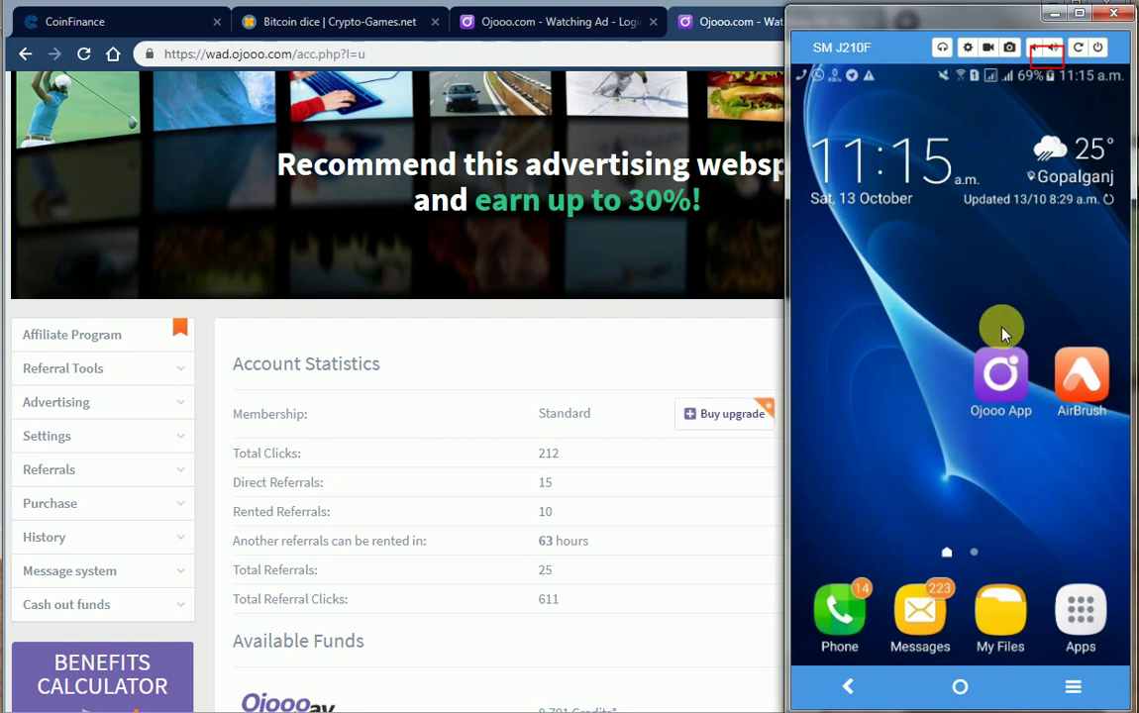
click(1000, 367)
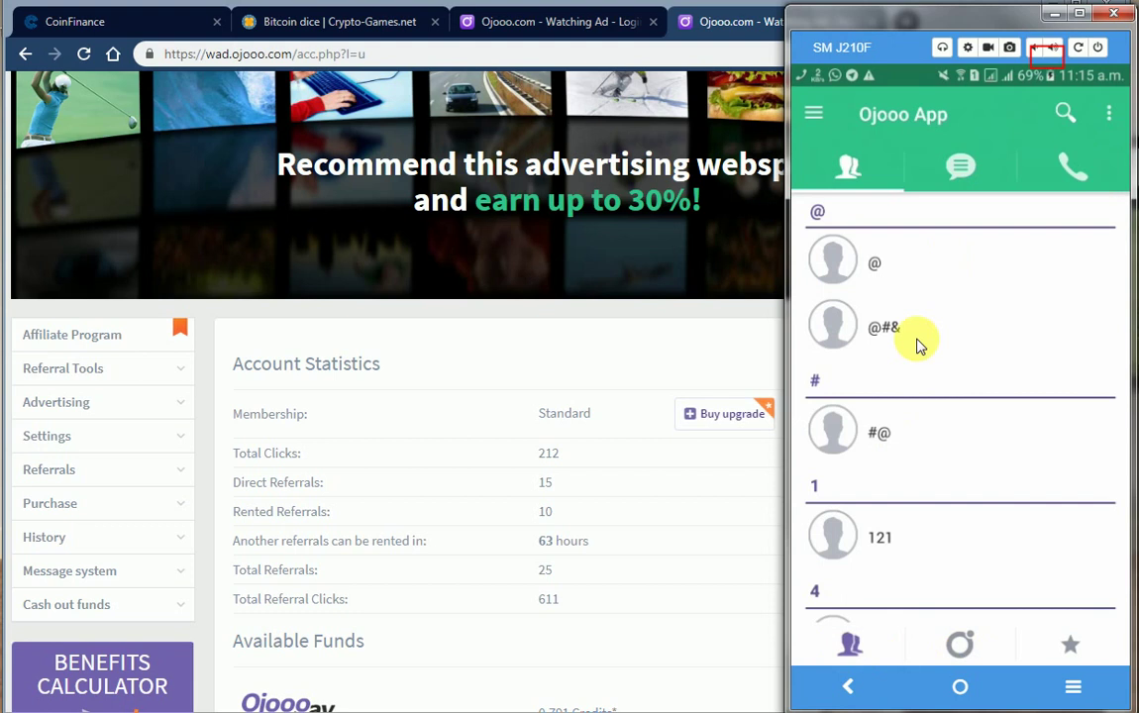
In the Ojooo AD section, watch an ad until validated for $0.005, then load another.
click(813, 118)
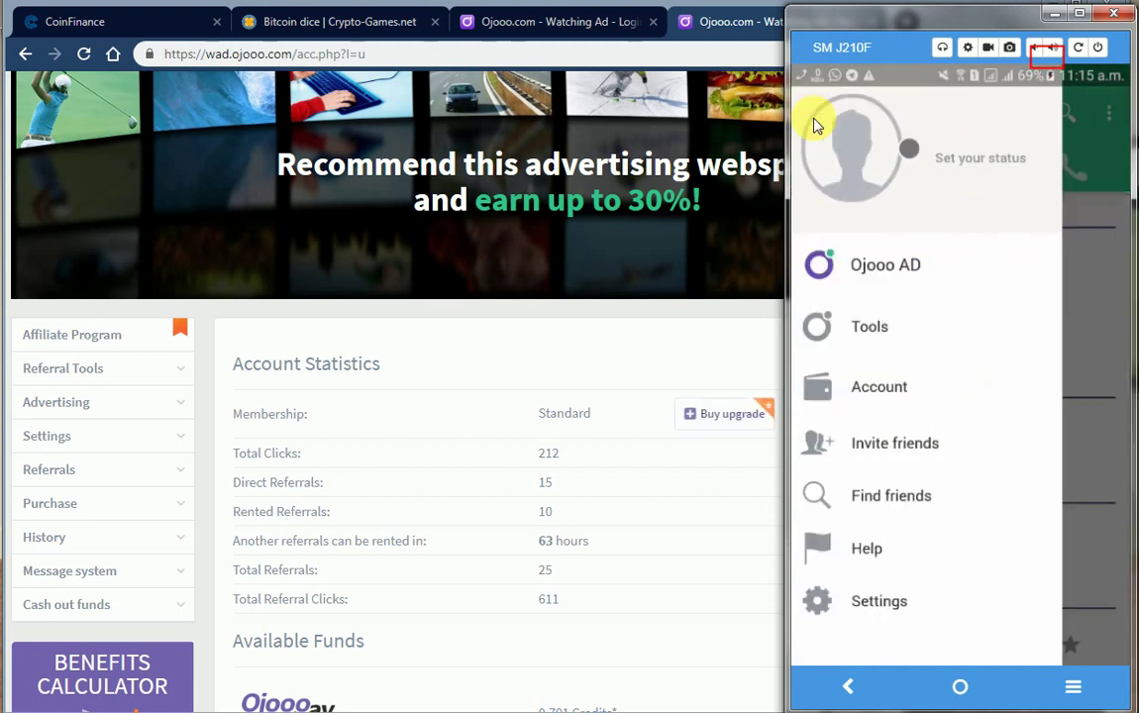
click(1105, 170)
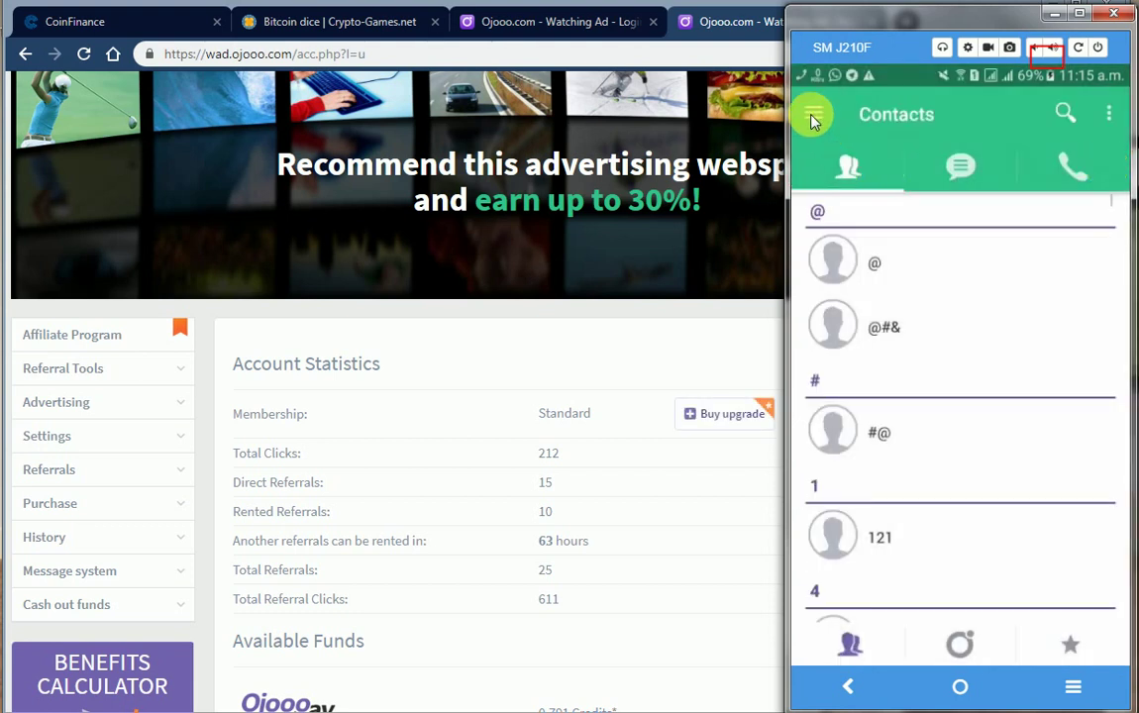
click(814, 118)
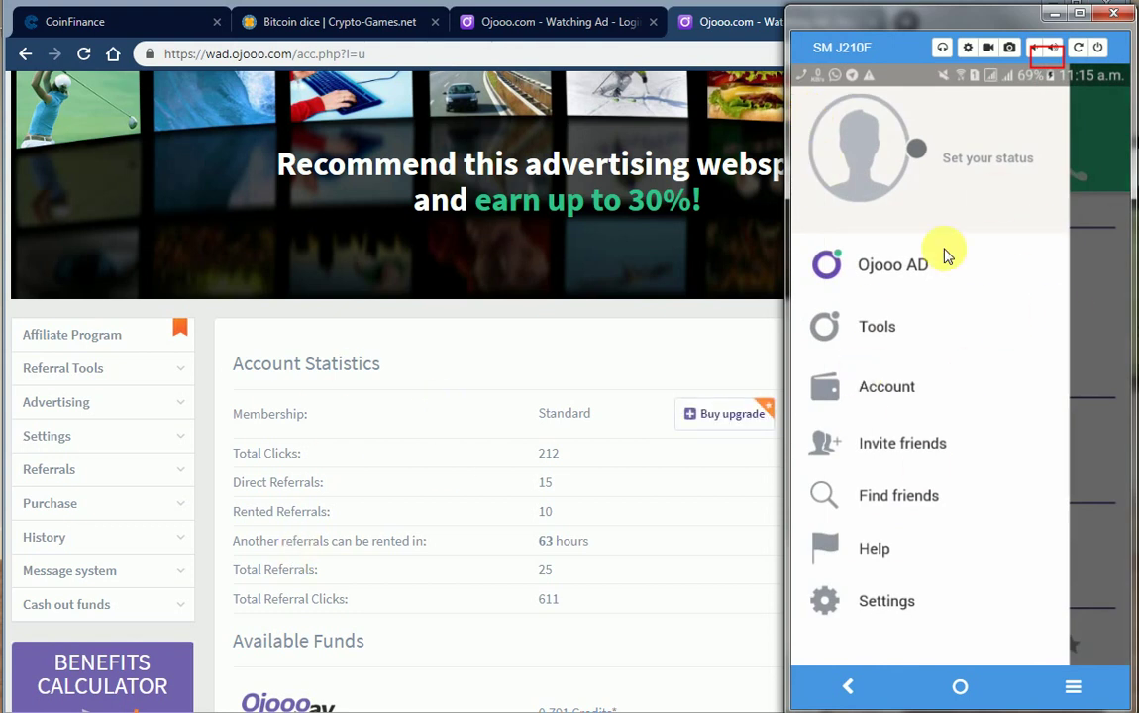
click(864, 271)
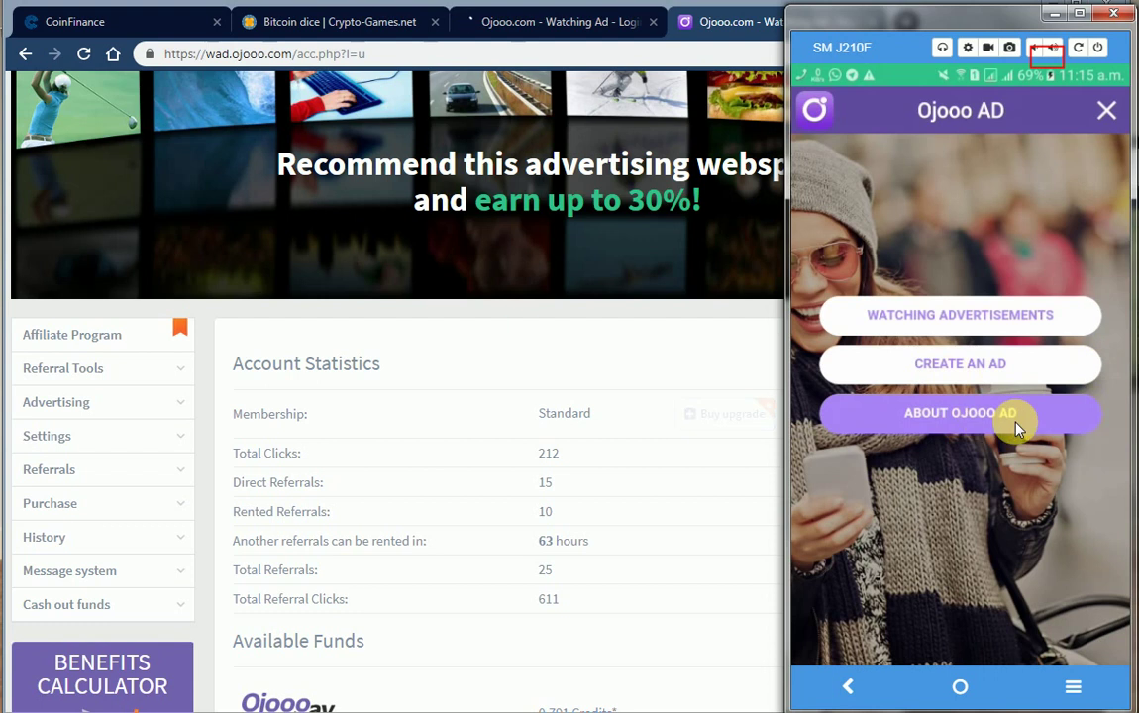
click(969, 327)
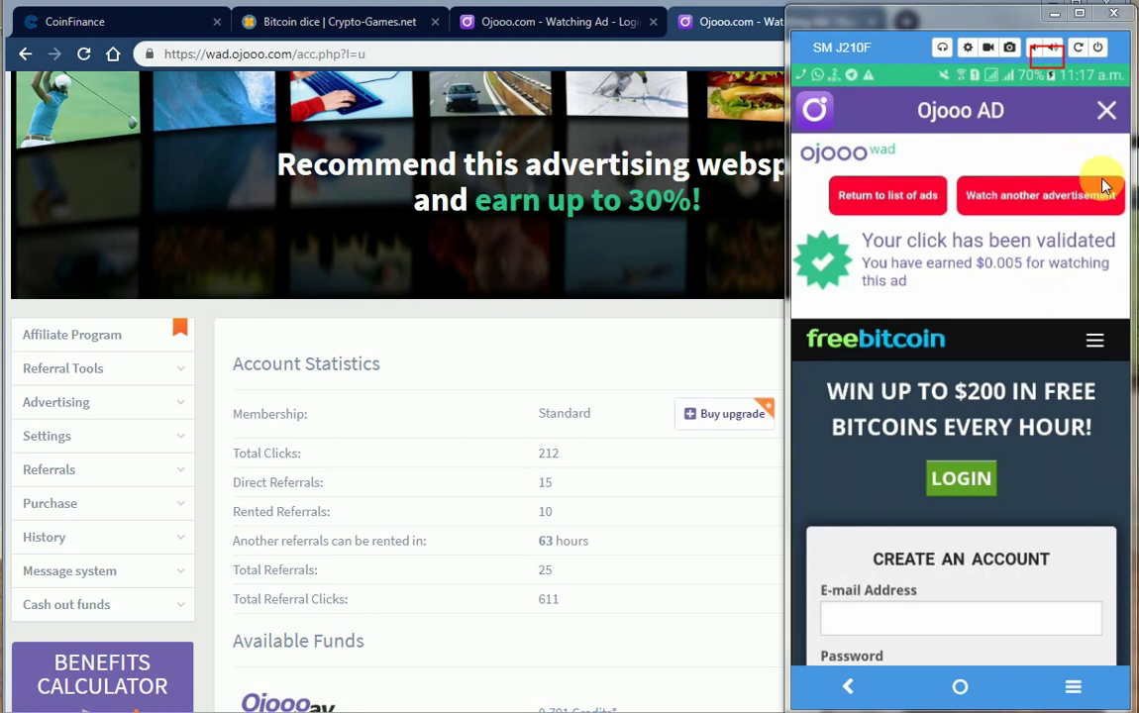
click(1050, 198)
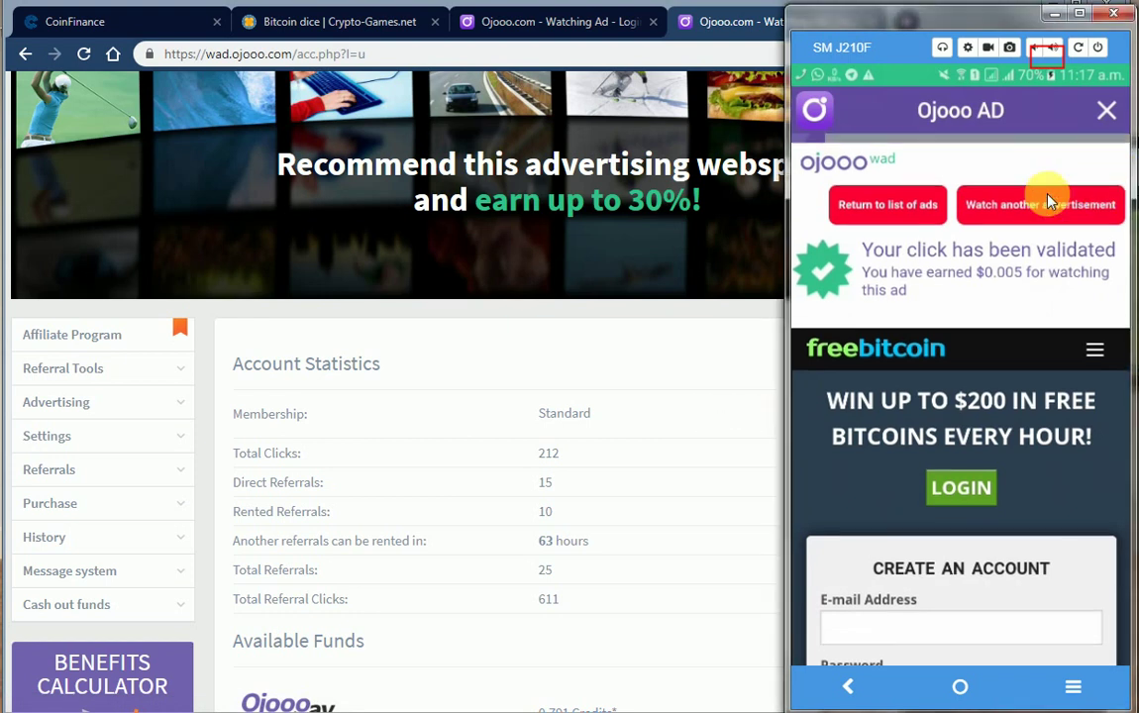